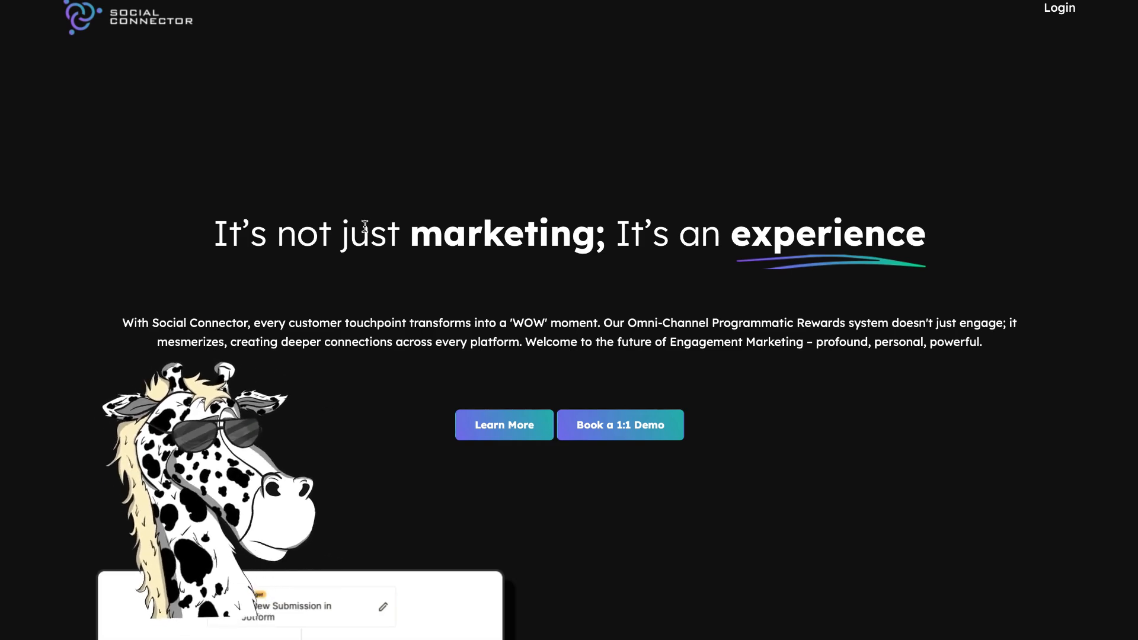
Step: Examine the homepage's sections on AI Powered Marketing Automation, Gamified Leaderboard and Custom Redemption Site, down to Pricing
scroll(364, 226, down, 3)
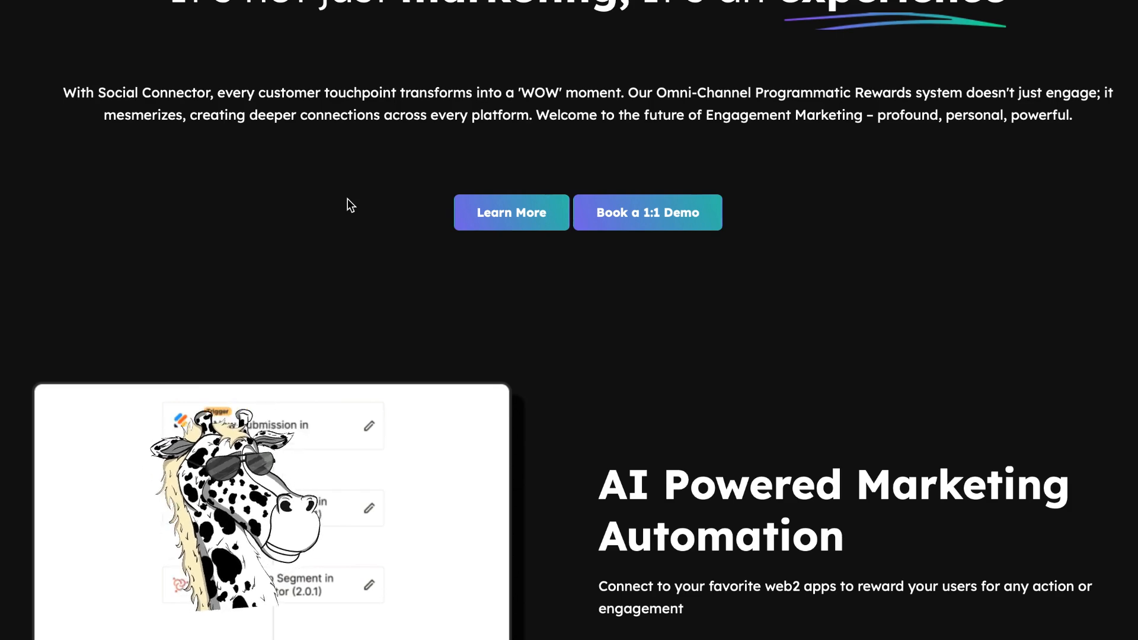
scroll(348, 202, down, 7)
scroll(348, 204, down, 4)
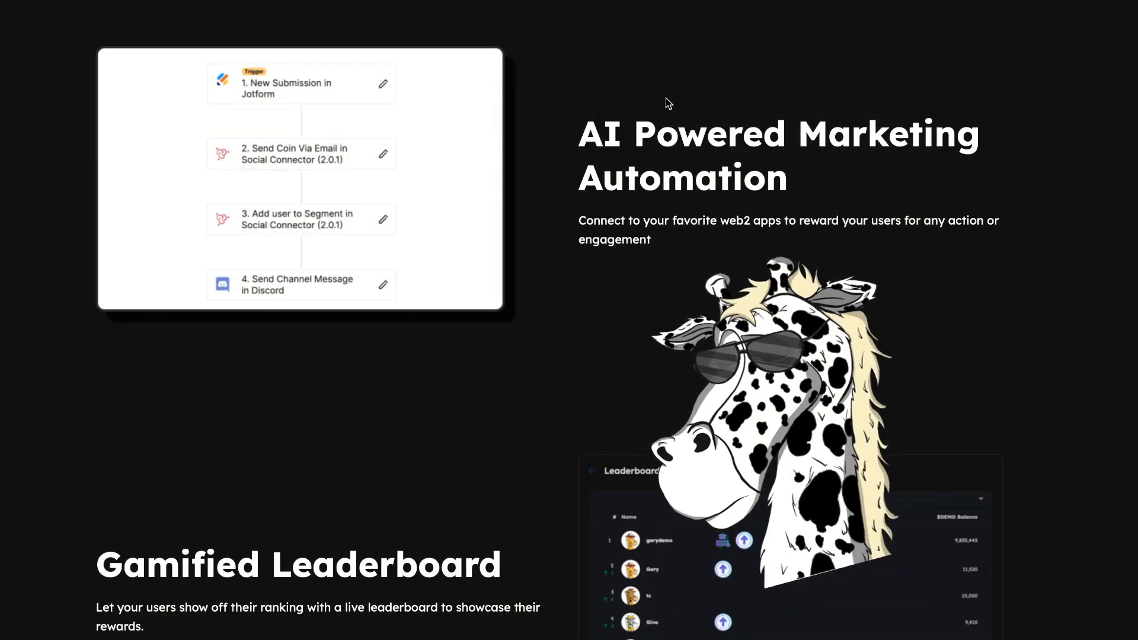
scroll(712, 242, down, 6)
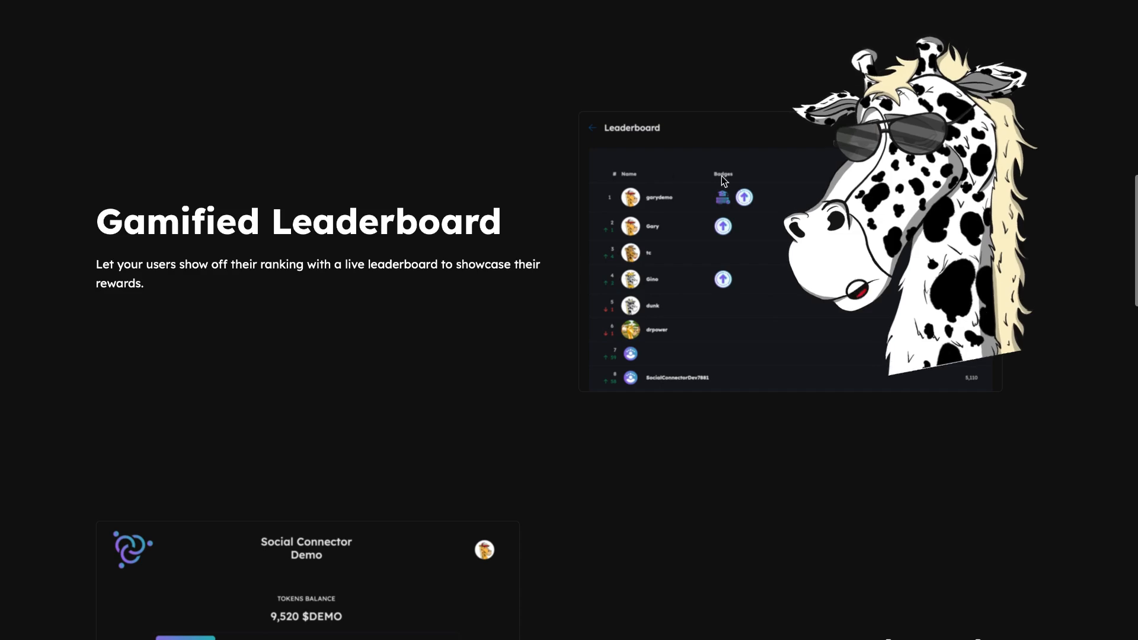
scroll(318, 374, down, 4)
scroll(319, 371, down, 2)
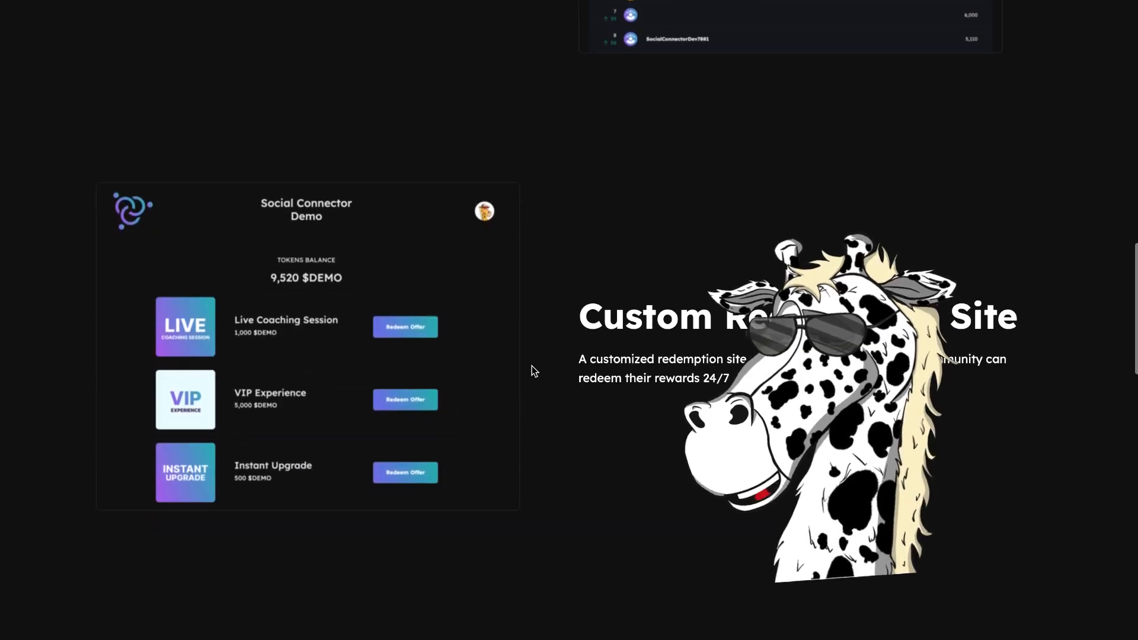
scroll(961, 350, down, 3)
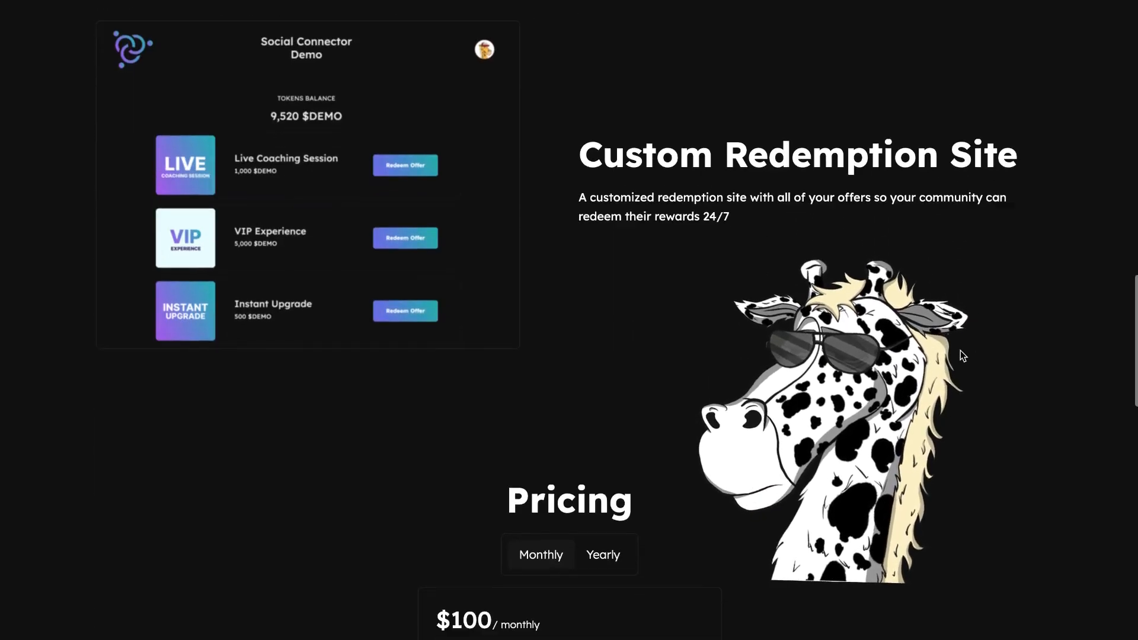
scroll(525, 220, down, 6)
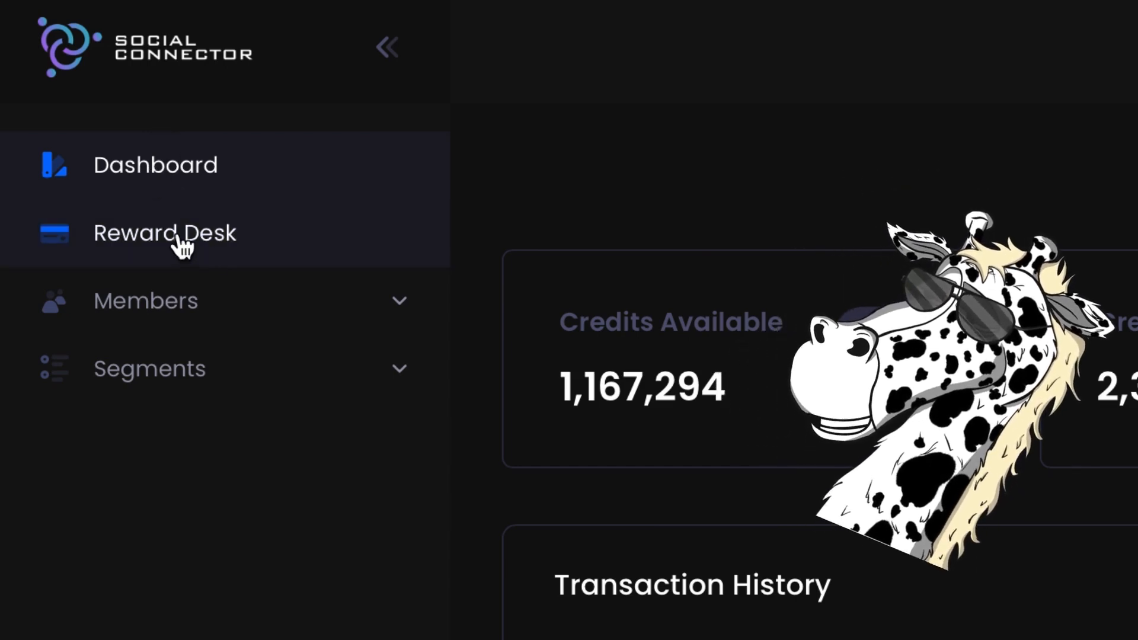
Step: Expand the Members and Segments groups of the dashboard to see their sub-pages
click(187, 325)
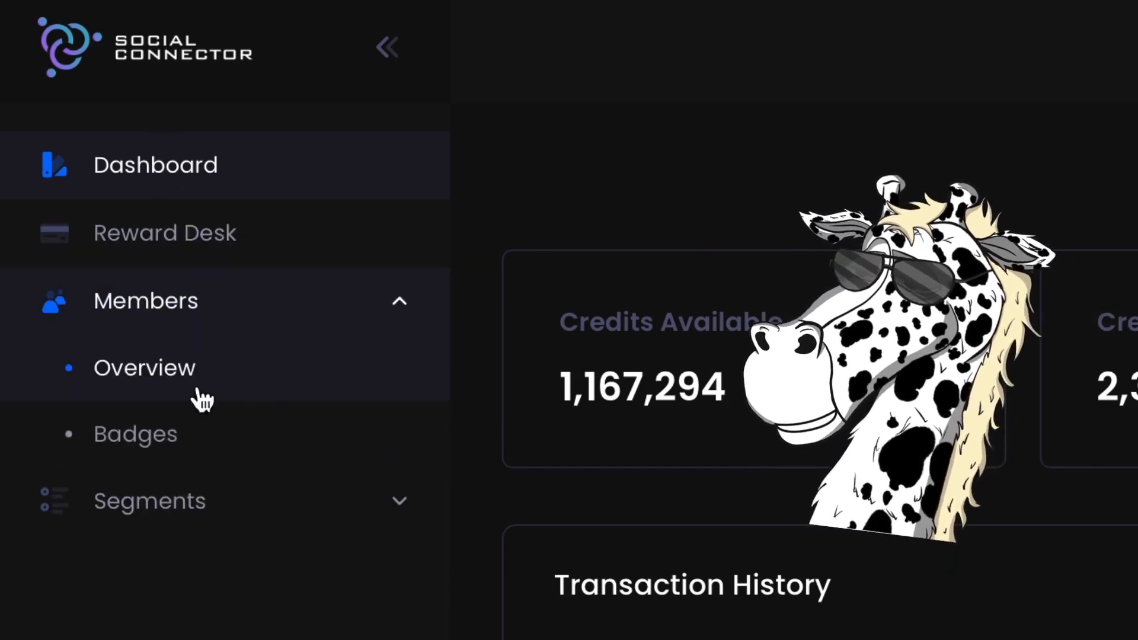
click(236, 508)
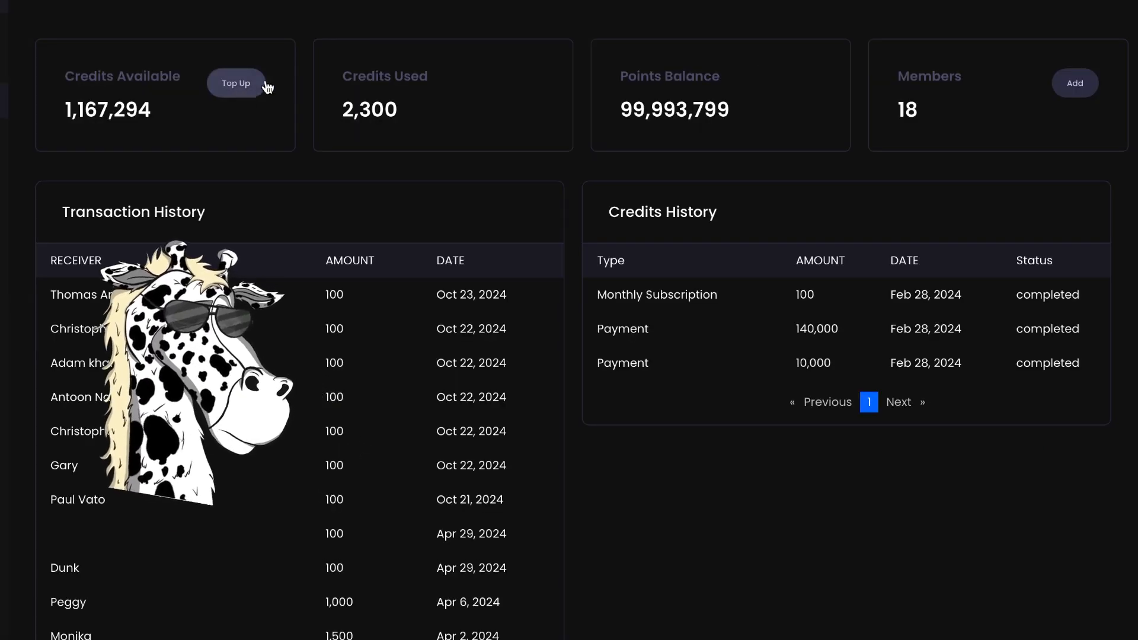
Step: From the account options, view the DUNK REWARDS redemption page and highlight the sDUNK symbol in the points balance
click(1100, 0)
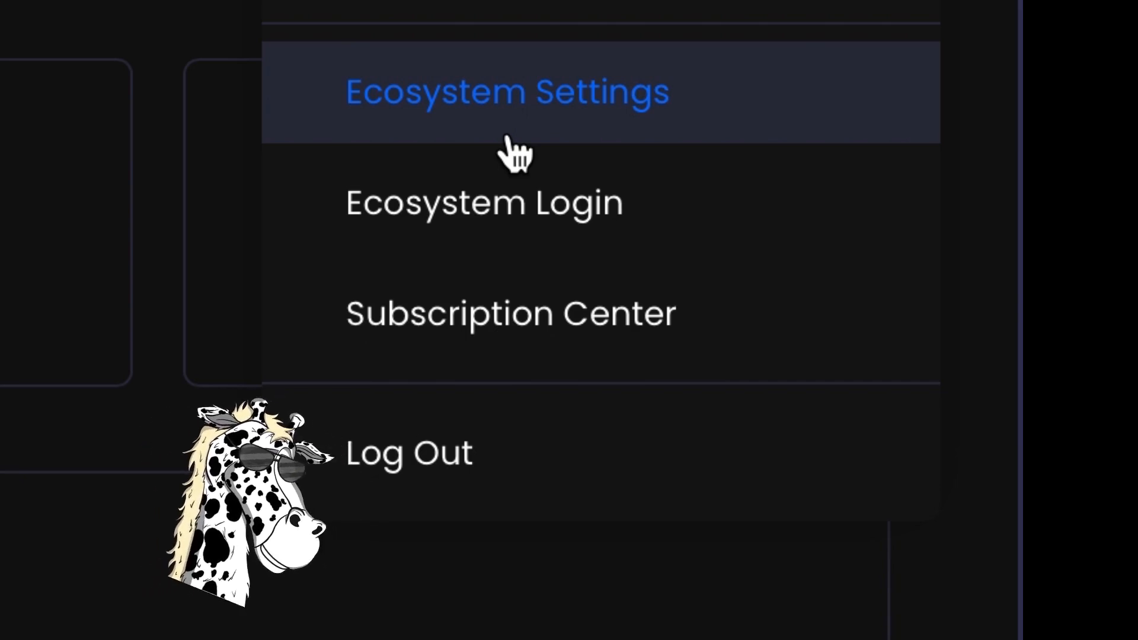
click(508, 138)
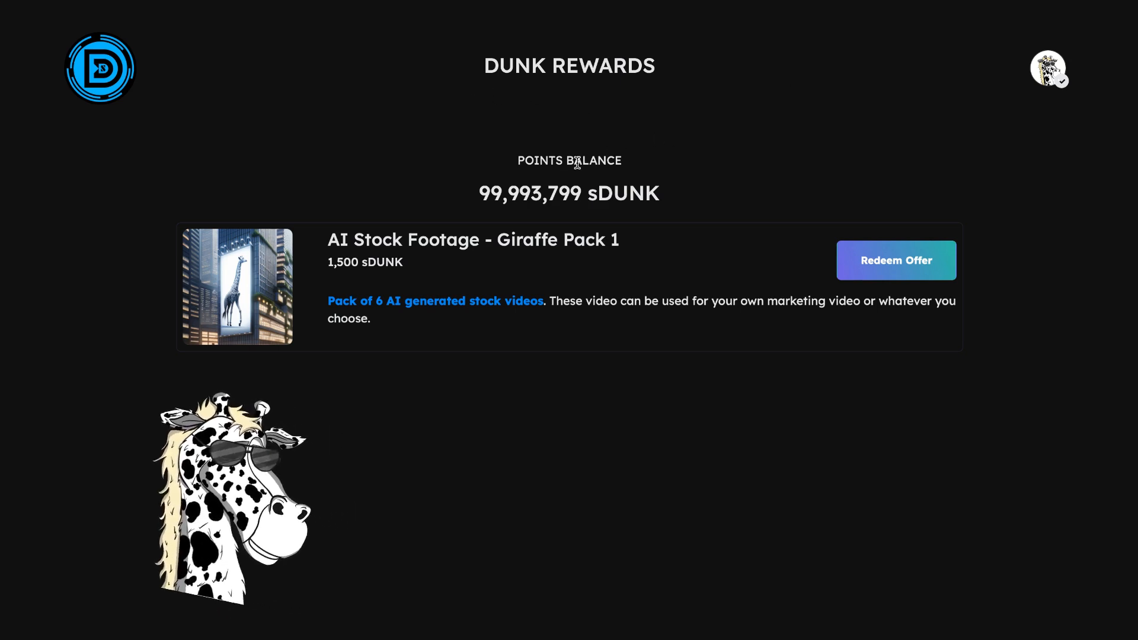
drag(591, 196, 670, 188)
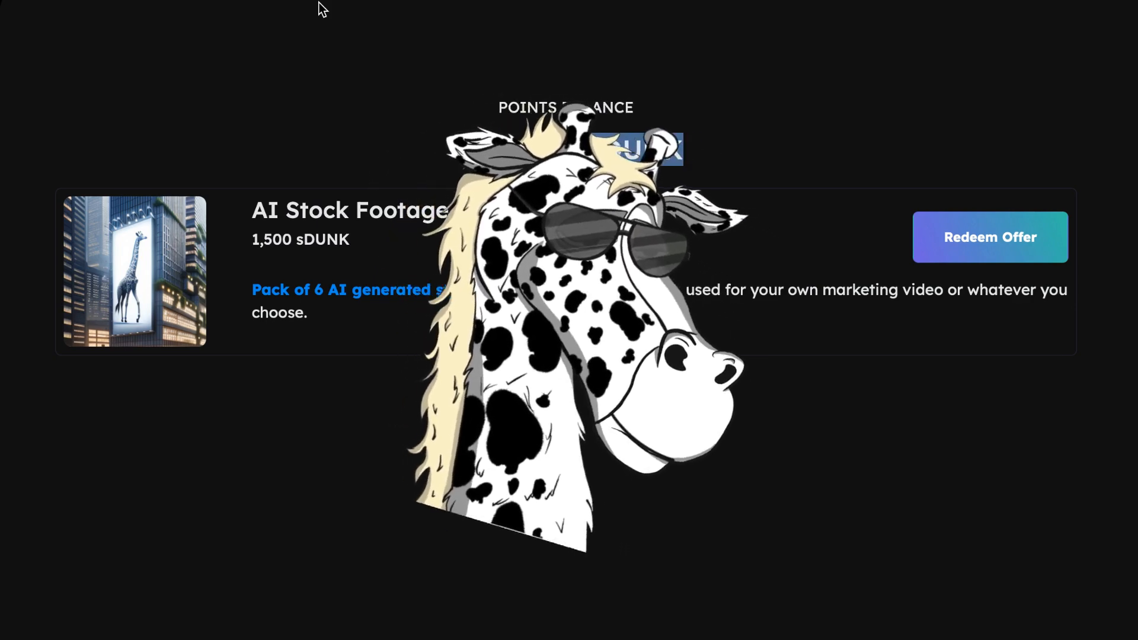
Step: Return to the account's Ecosystem Settings and review the profile's Overview and Profile Information
click(913, 46)
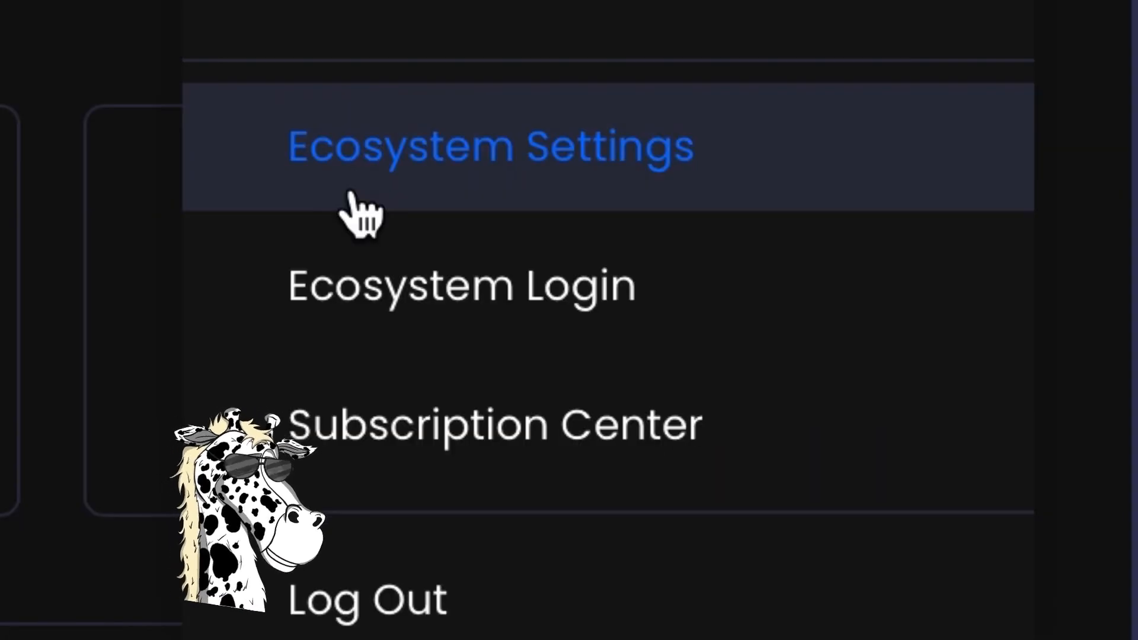
click(361, 211)
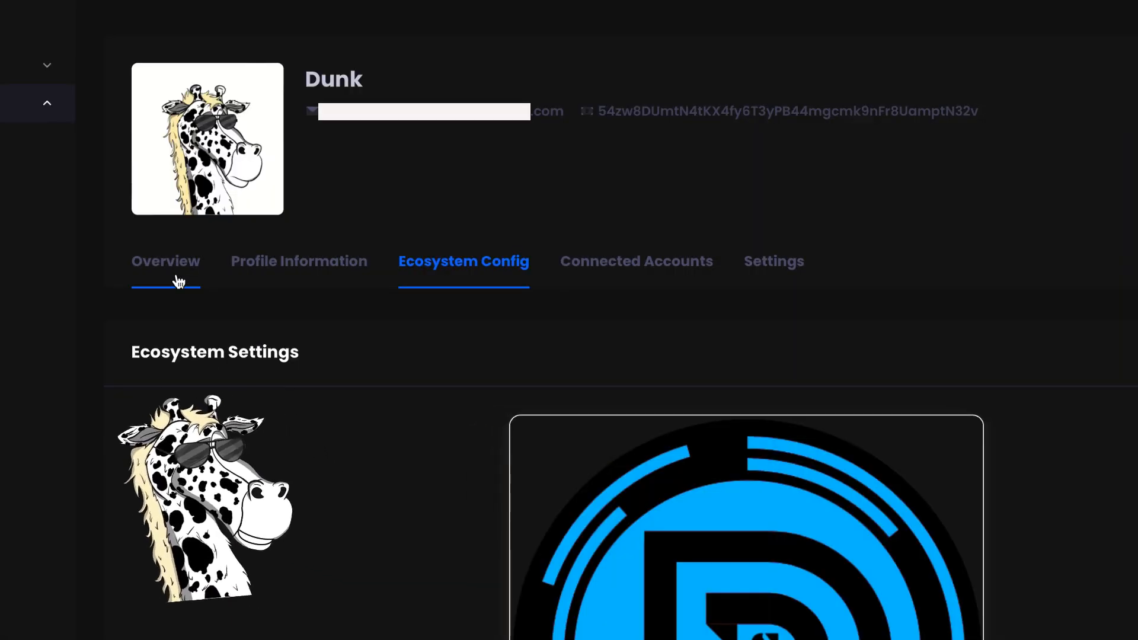
click(178, 279)
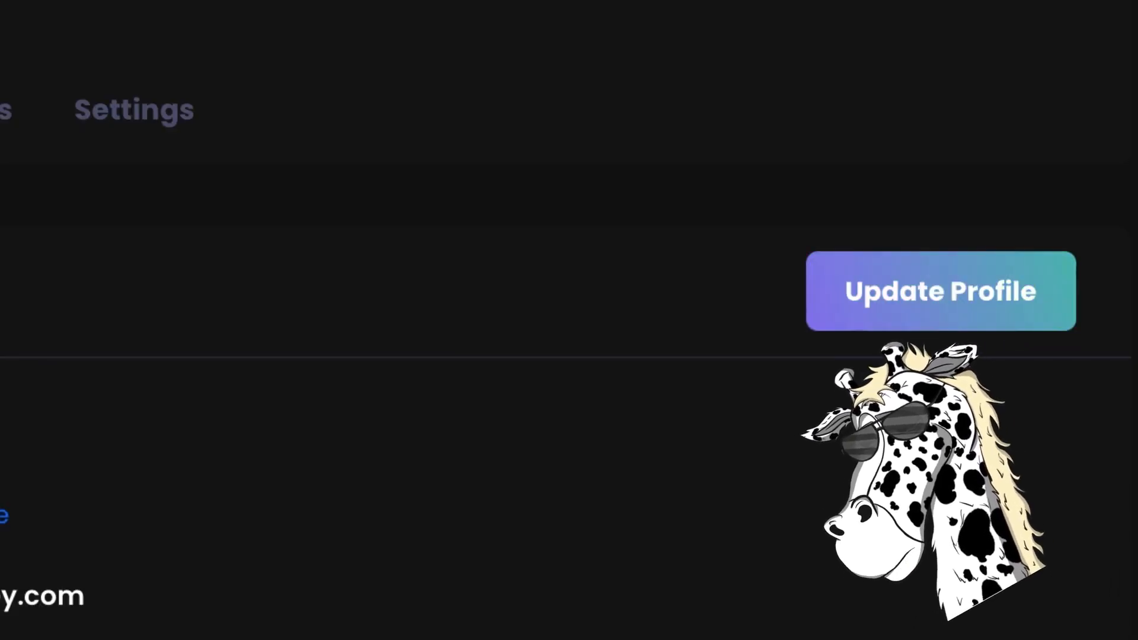
click(411, 330)
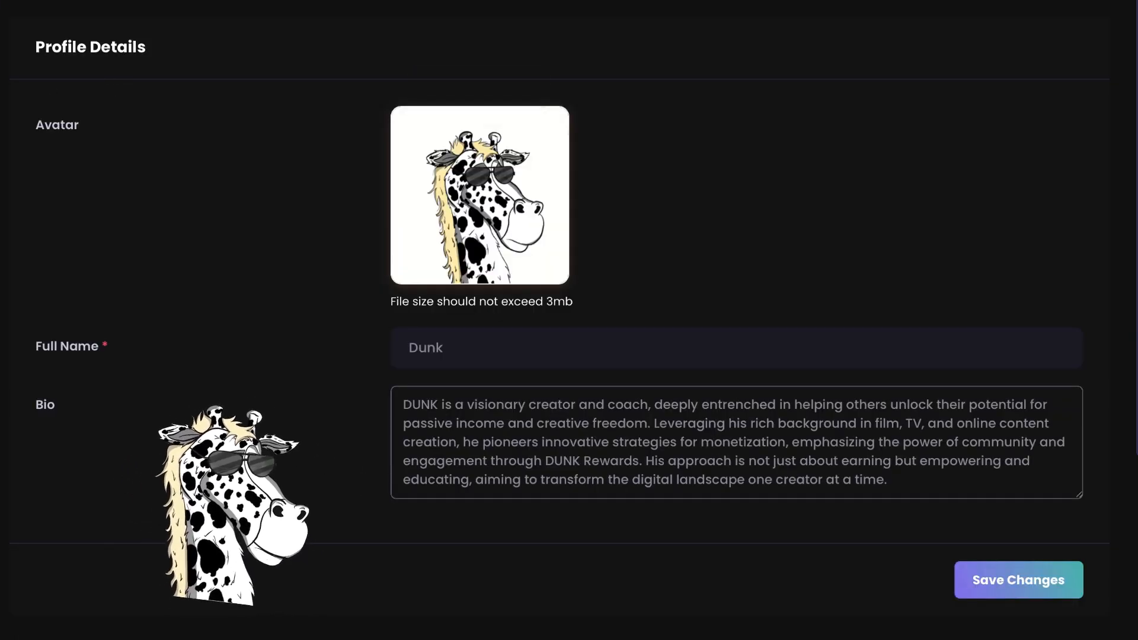
scroll(274, 353, down, 5)
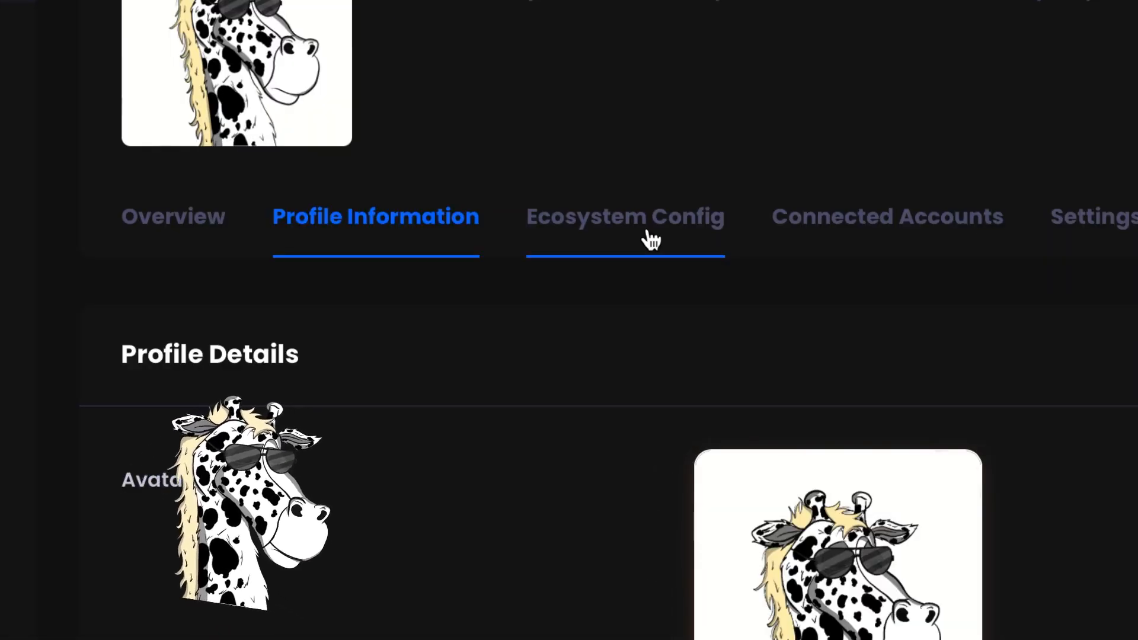
Step: Open the Ecosystem Config and review the logo, reward page name, display symbol, coin label and description
click(651, 240)
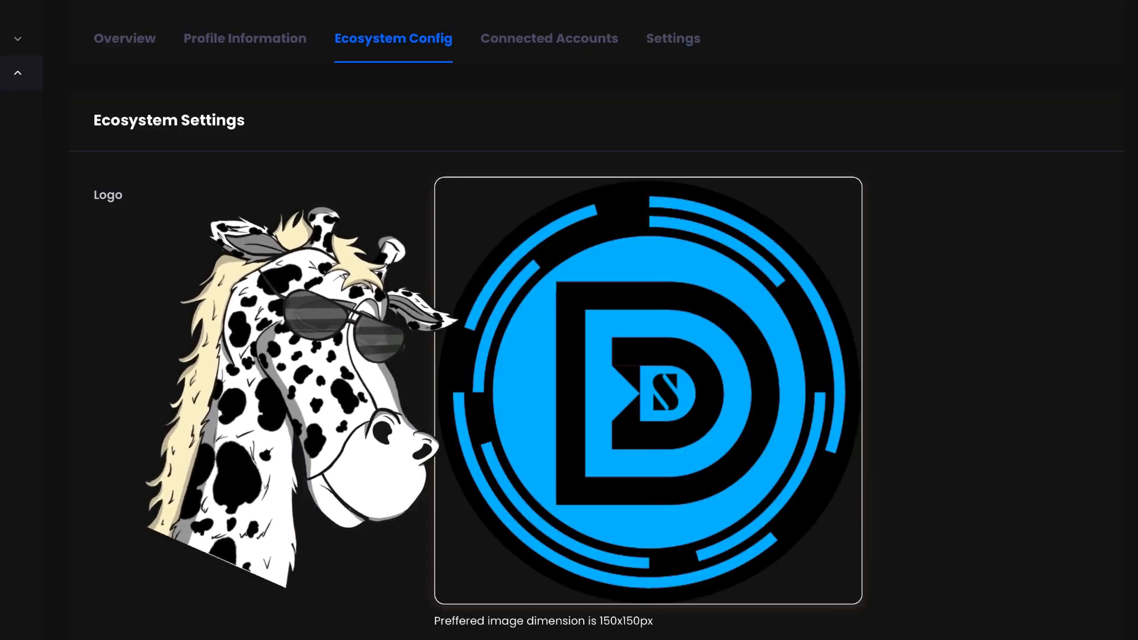
scroll(115, 212, down, 4)
scroll(581, 134, down, 5)
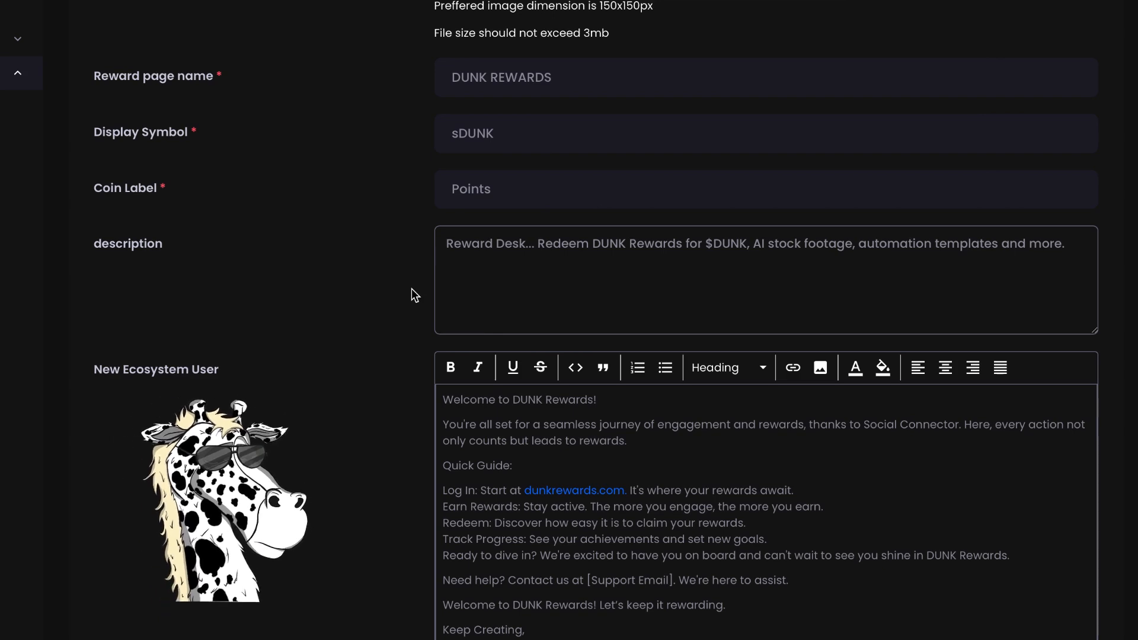
Step: Compare the welcome messages for New Ecosystem User and New Social Connector User in the Ecosystem Config
scroll(471, 259, down, 5)
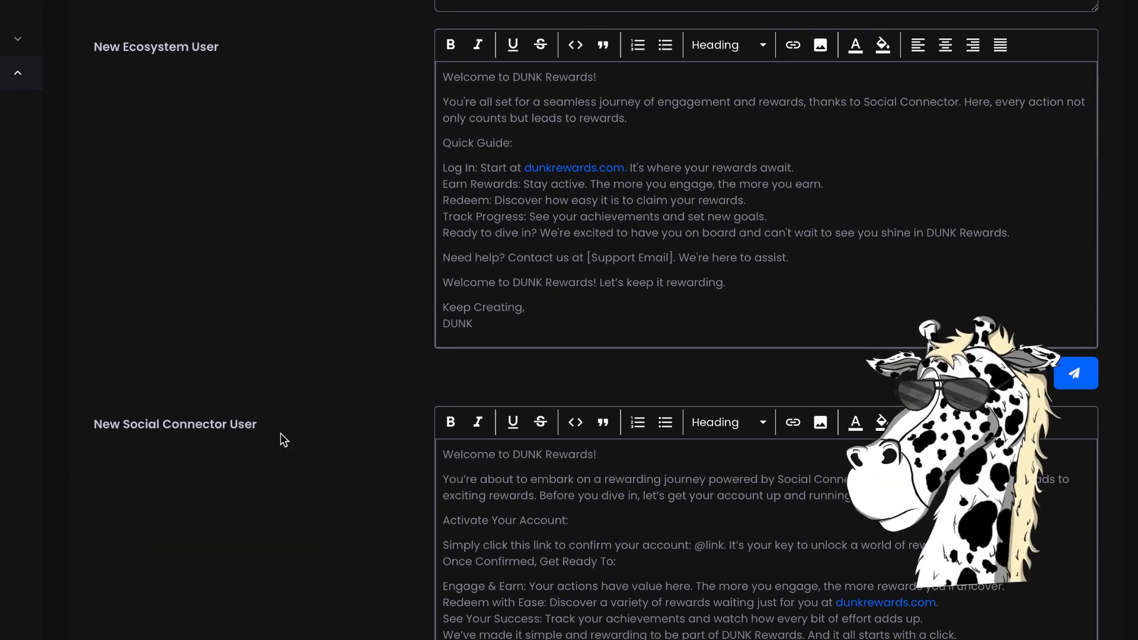
scroll(294, 494, down, 2)
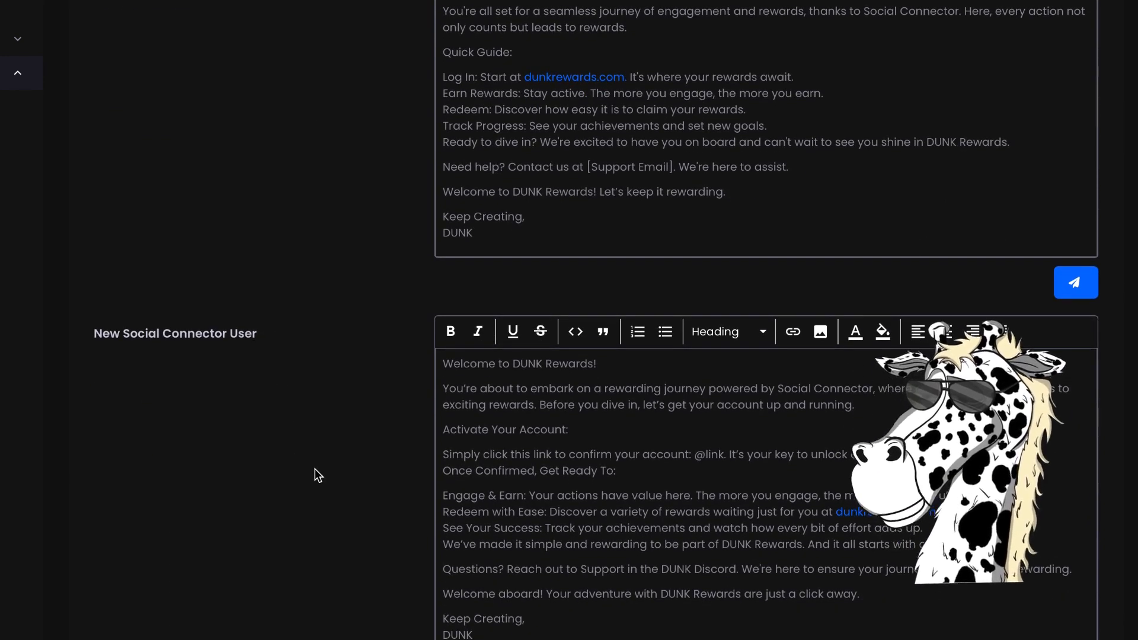
scroll(315, 469, up, 2)
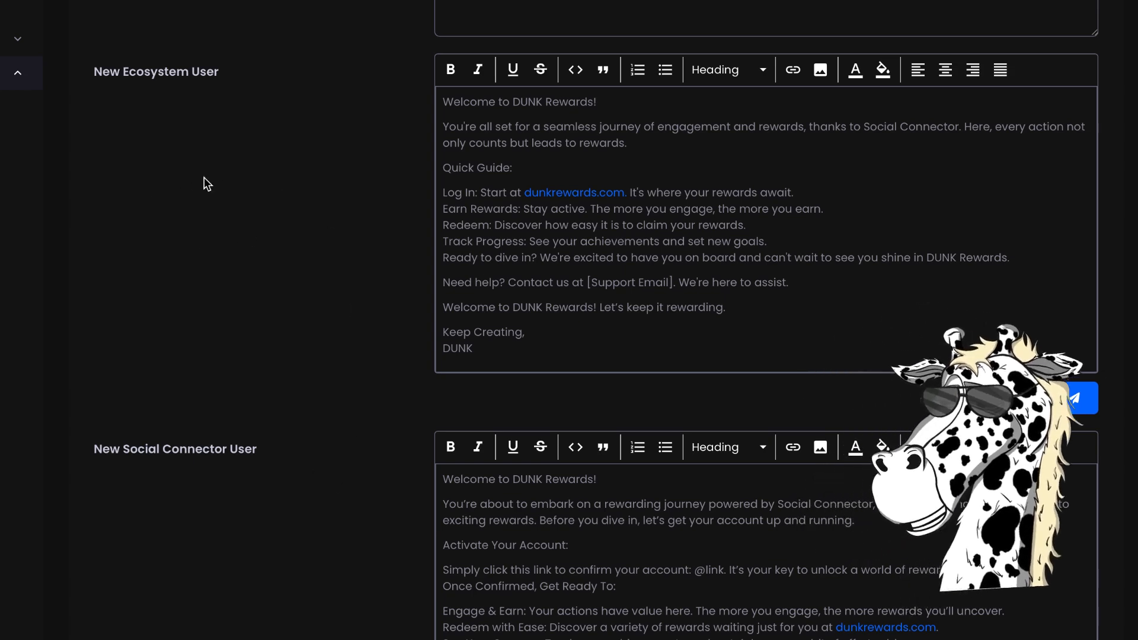
scroll(205, 217, down, 1)
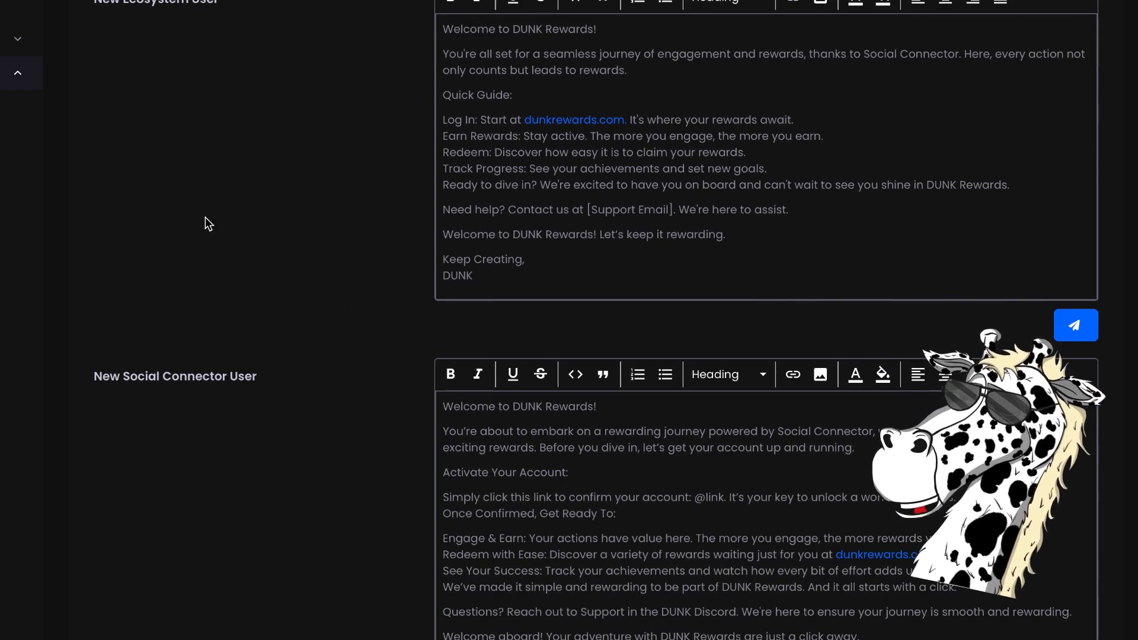
scroll(243, 255, up, 2)
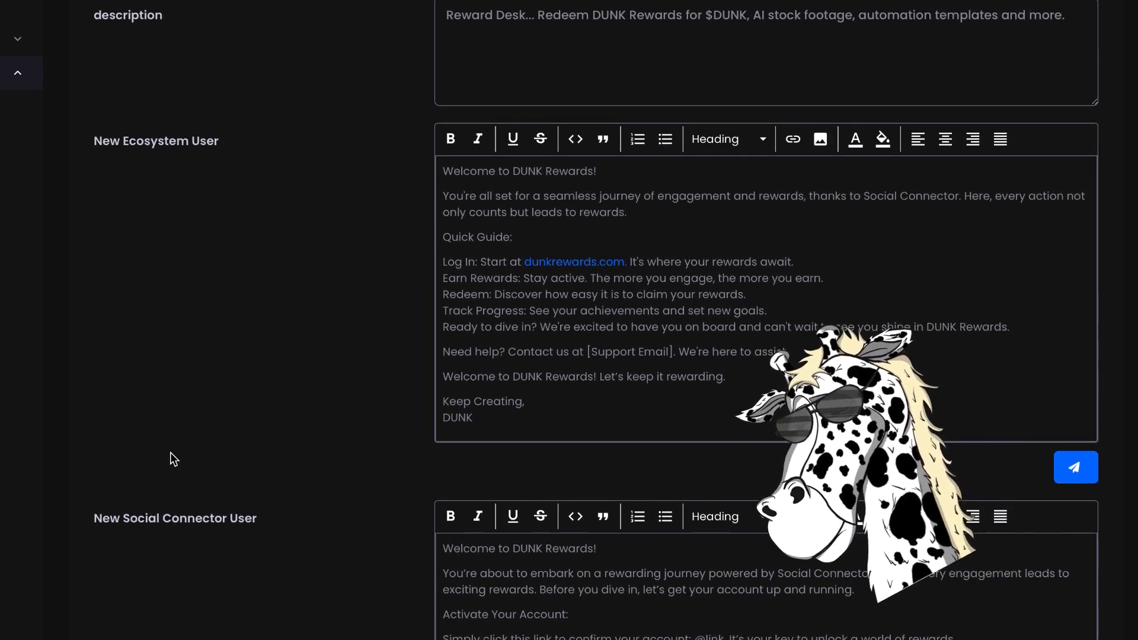
scroll(340, 249, down, 3)
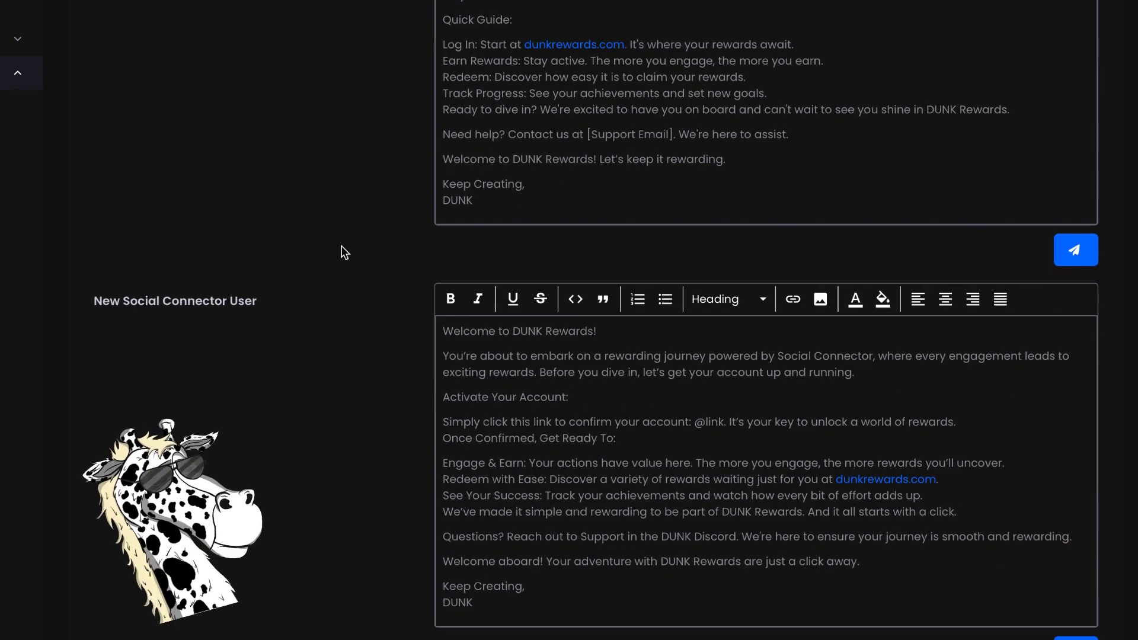
drag(96, 303, 262, 303)
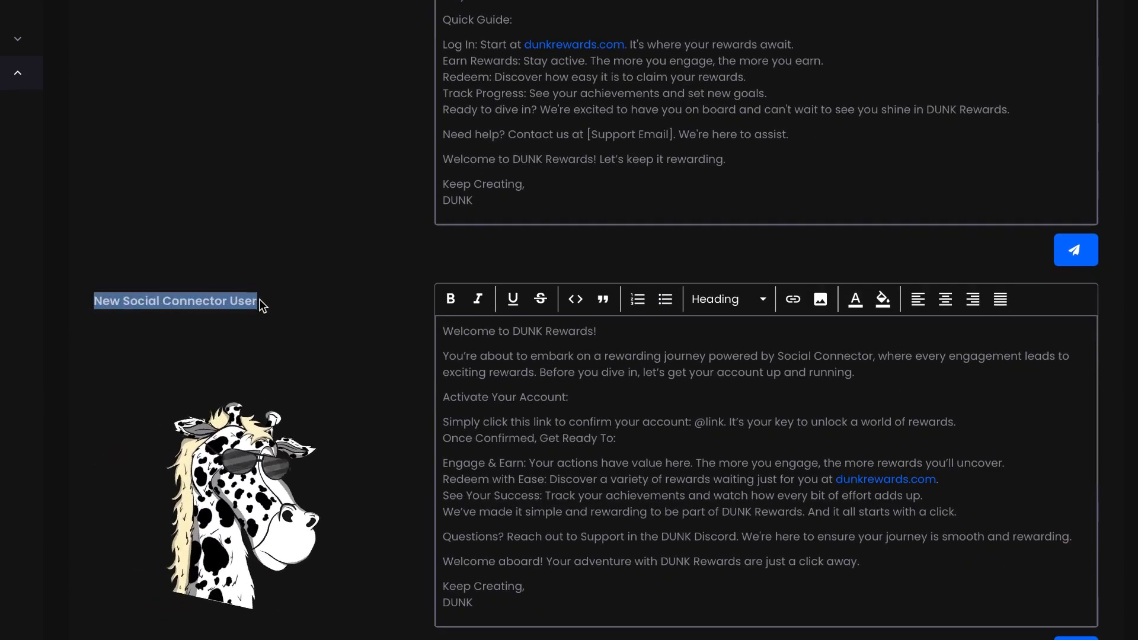
click(319, 301)
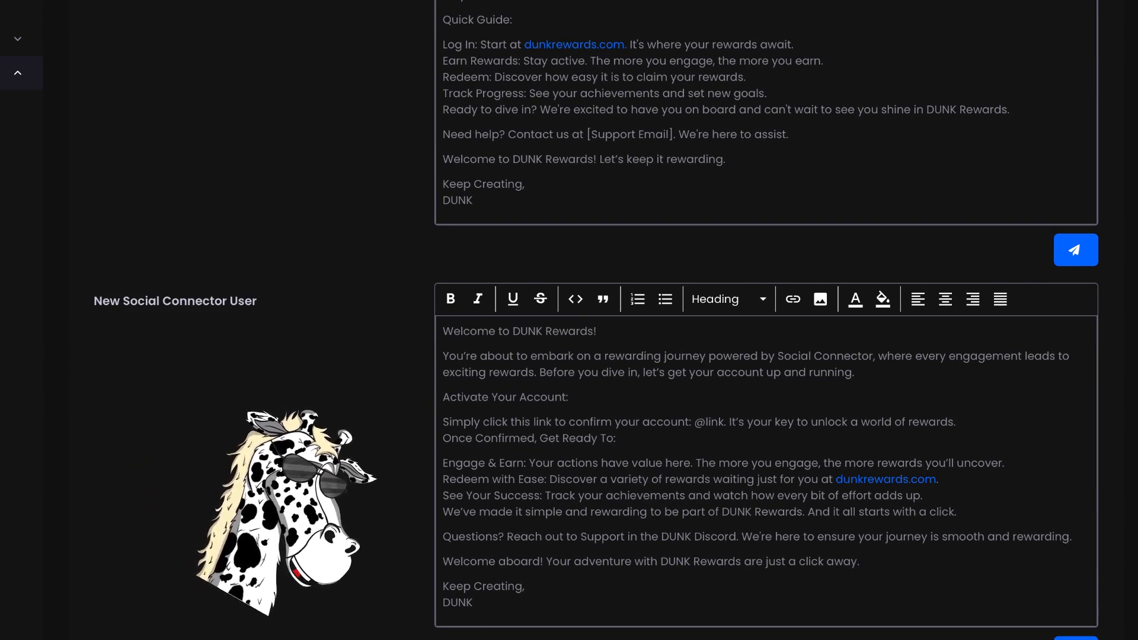
Step: Open the account's Settings and follow the link to Zapier to start a new Zap
scroll(649, 506, up, 2)
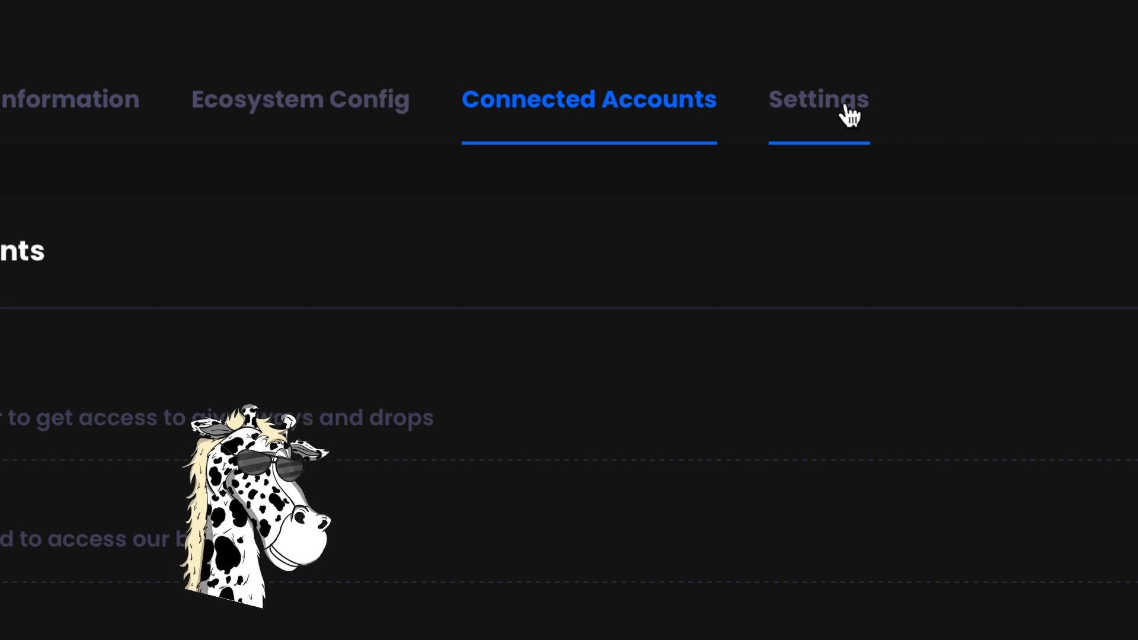
click(846, 113)
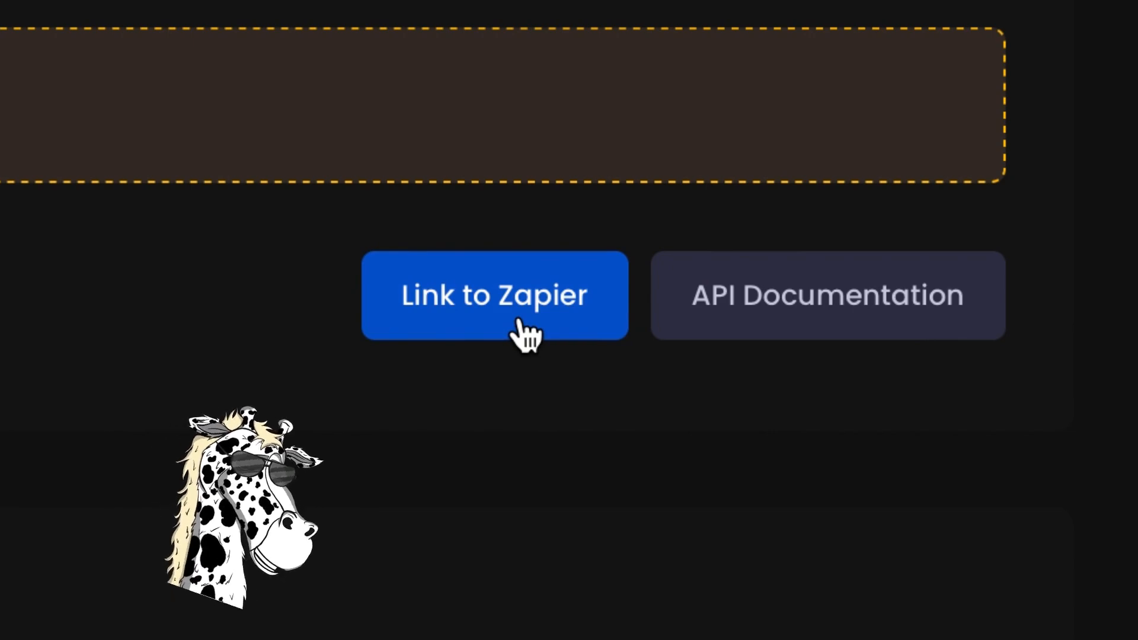
click(522, 332)
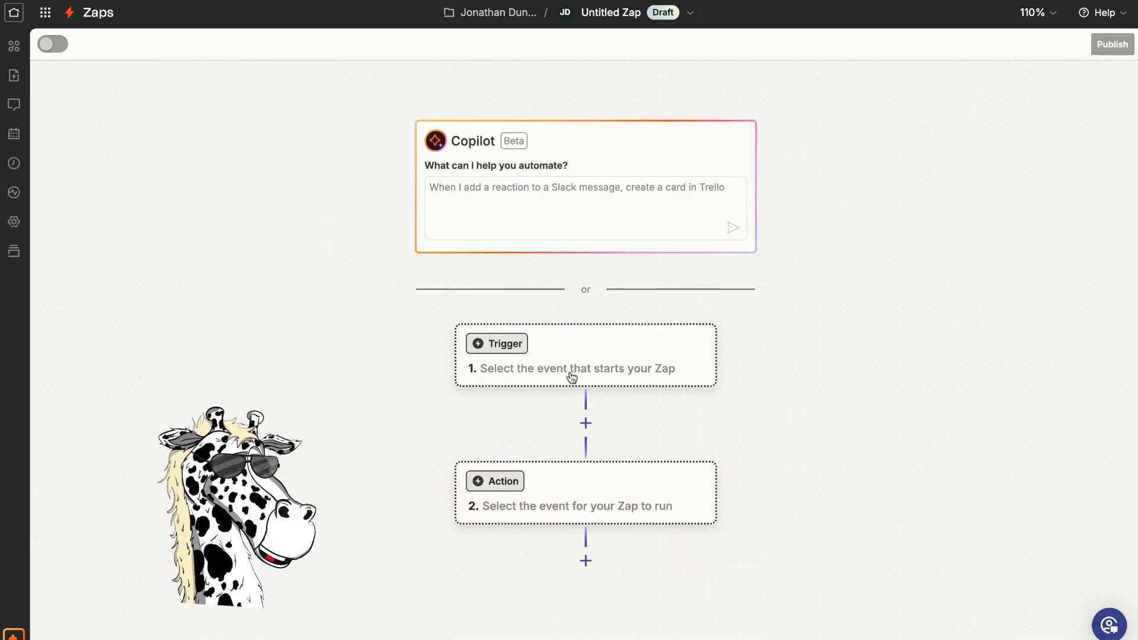
Step: Search for "soc" and choose Social Connector (2.1.0) as the Zap's trigger app
click(590, 355)
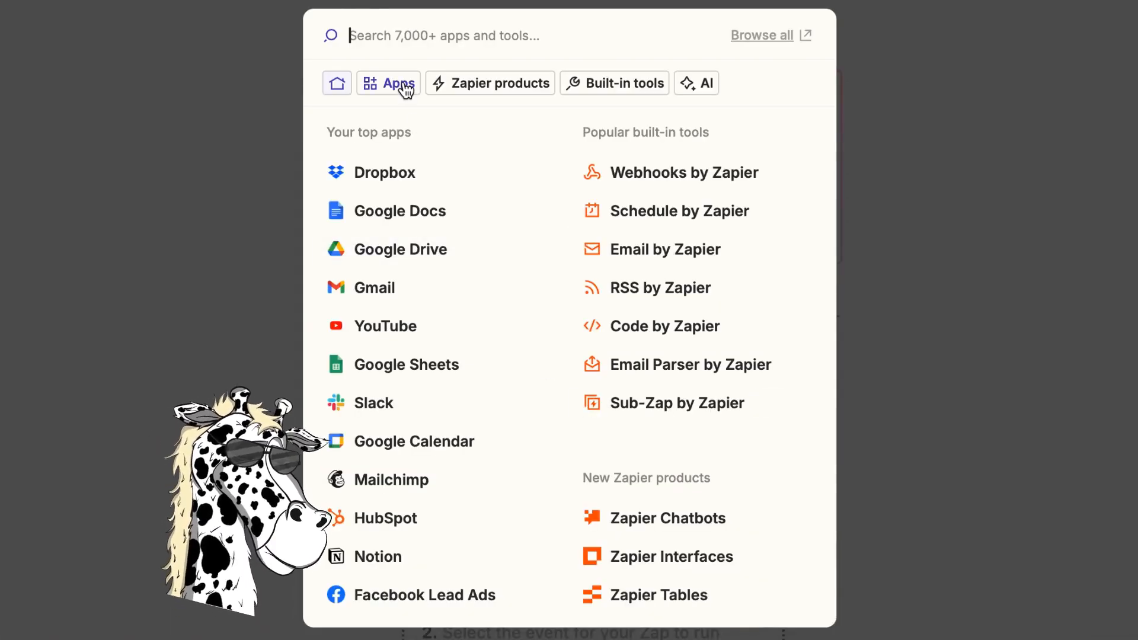
text(soc)
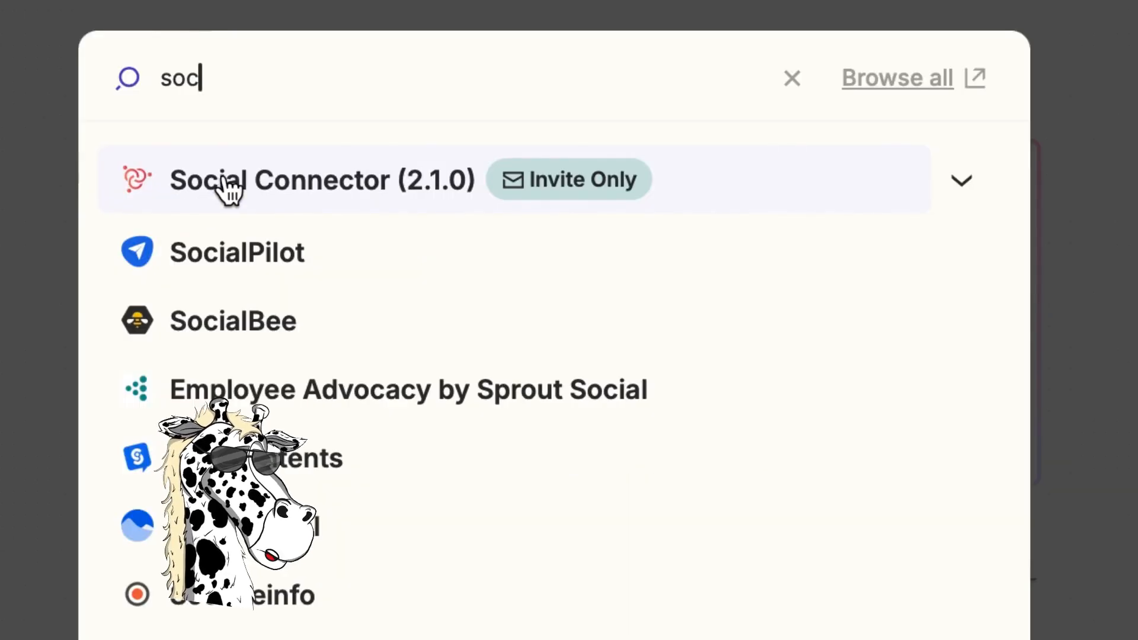
click(224, 187)
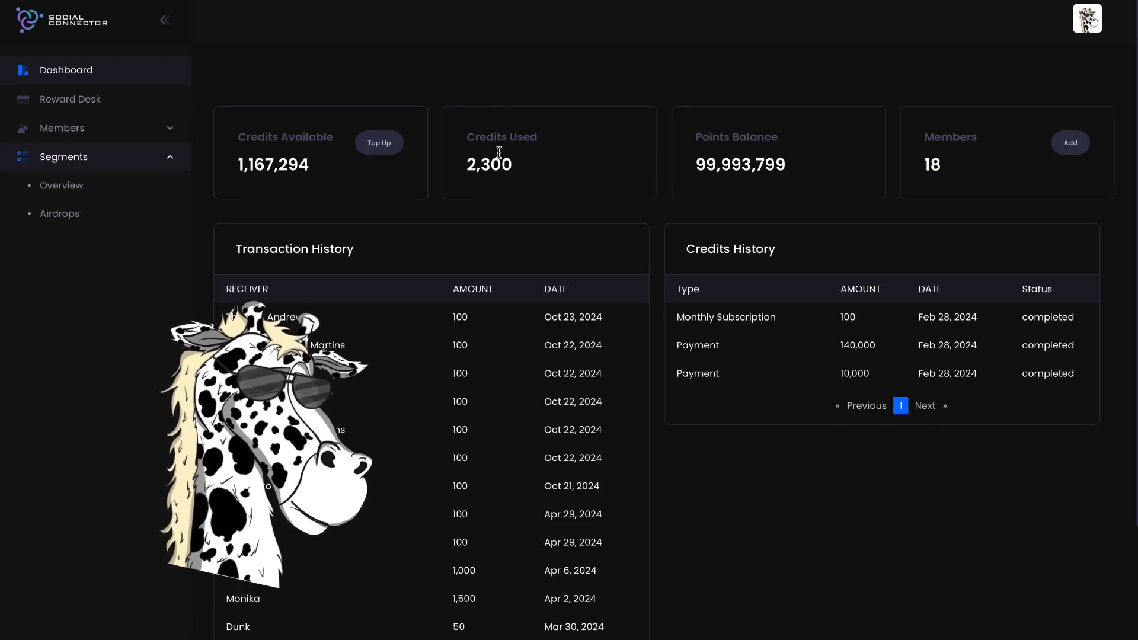
Step: Switch to Social Connector, check the credit top-up and the 10,000 SCIO Tokens in the monthly plan, and show the Yearly pricing
click(379, 143)
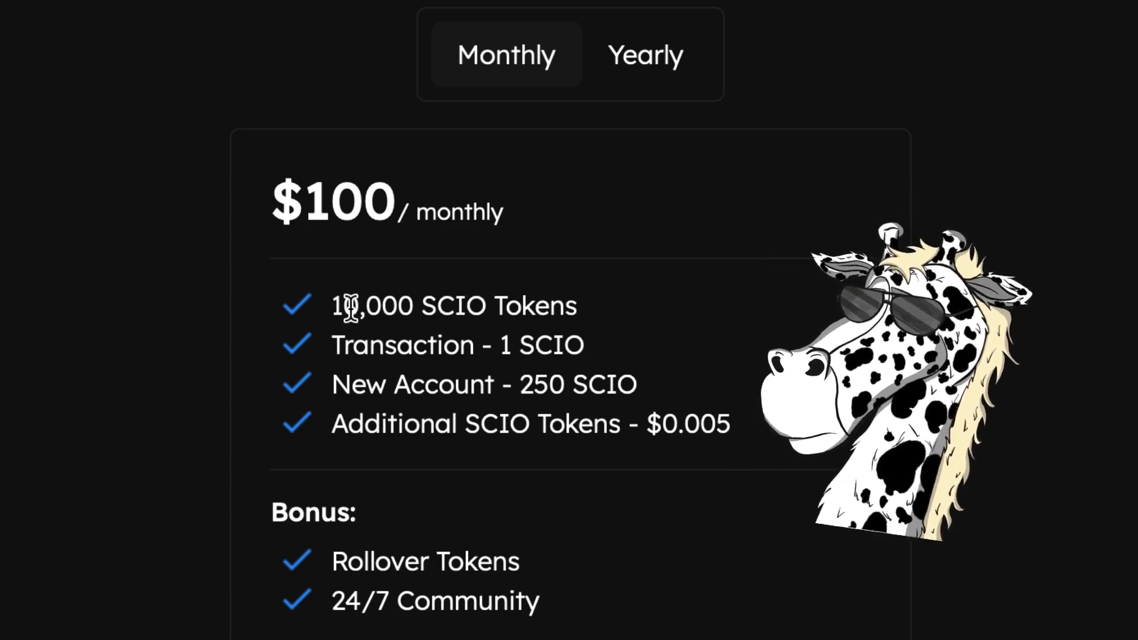
drag(333, 305, 414, 311)
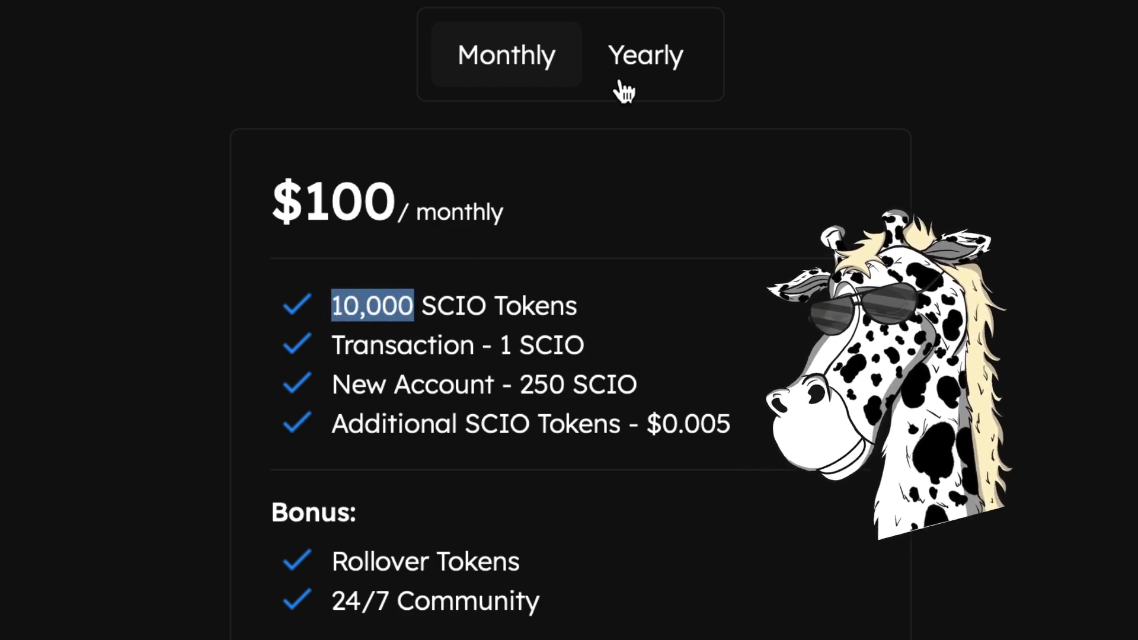
click(620, 88)
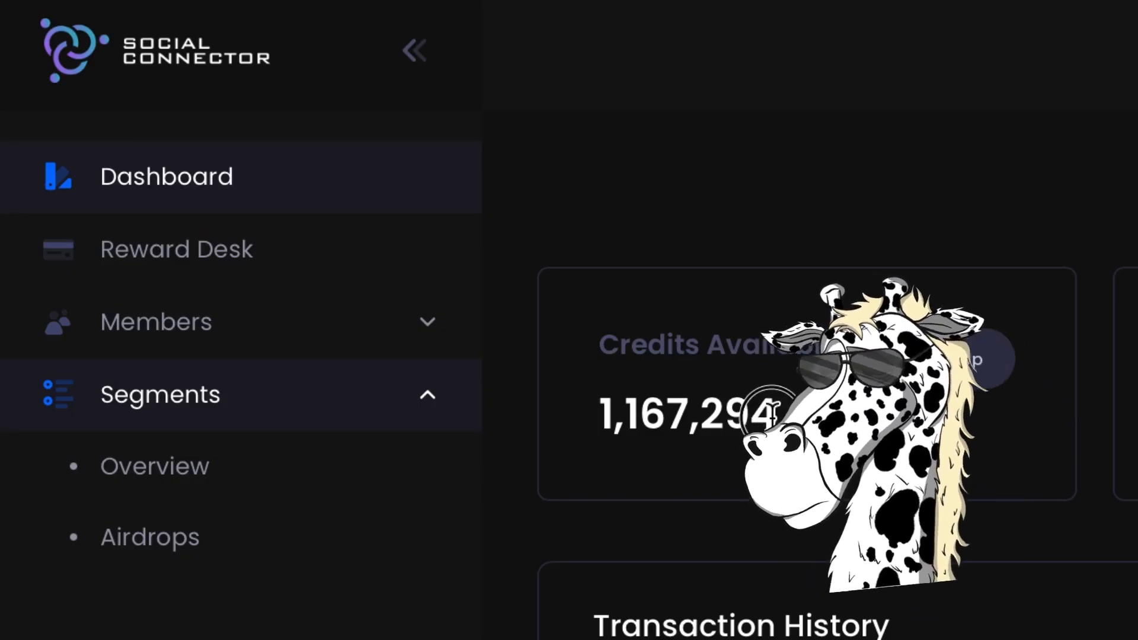
Step: Examine the dashboard's Credits Available, its Top Up option, and the option to add Members
double_click(596, 409)
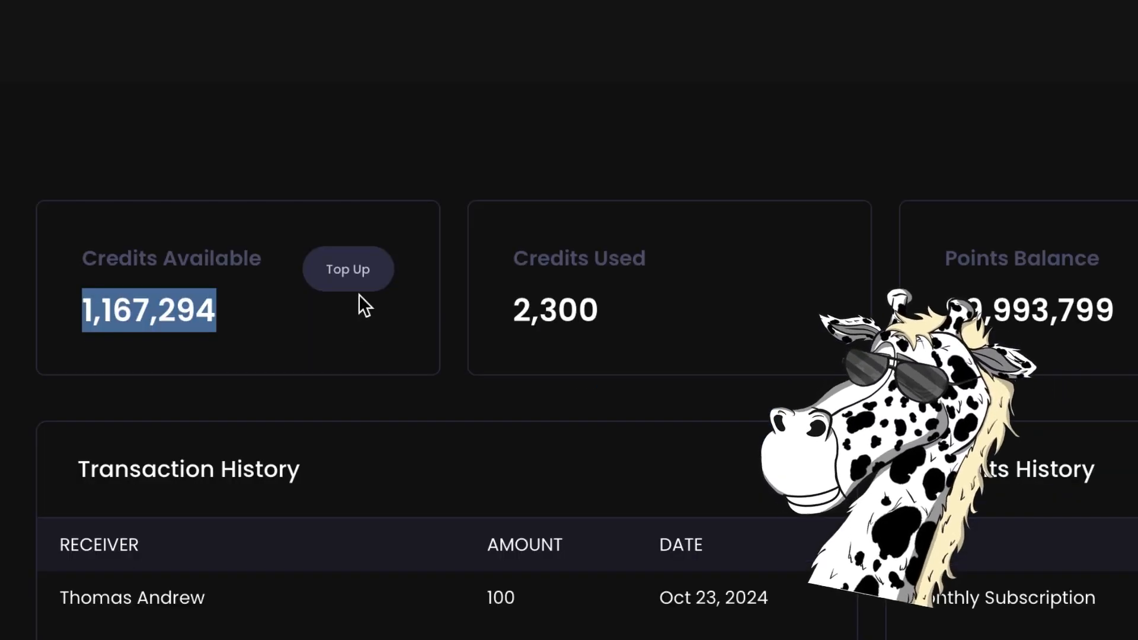
click(363, 277)
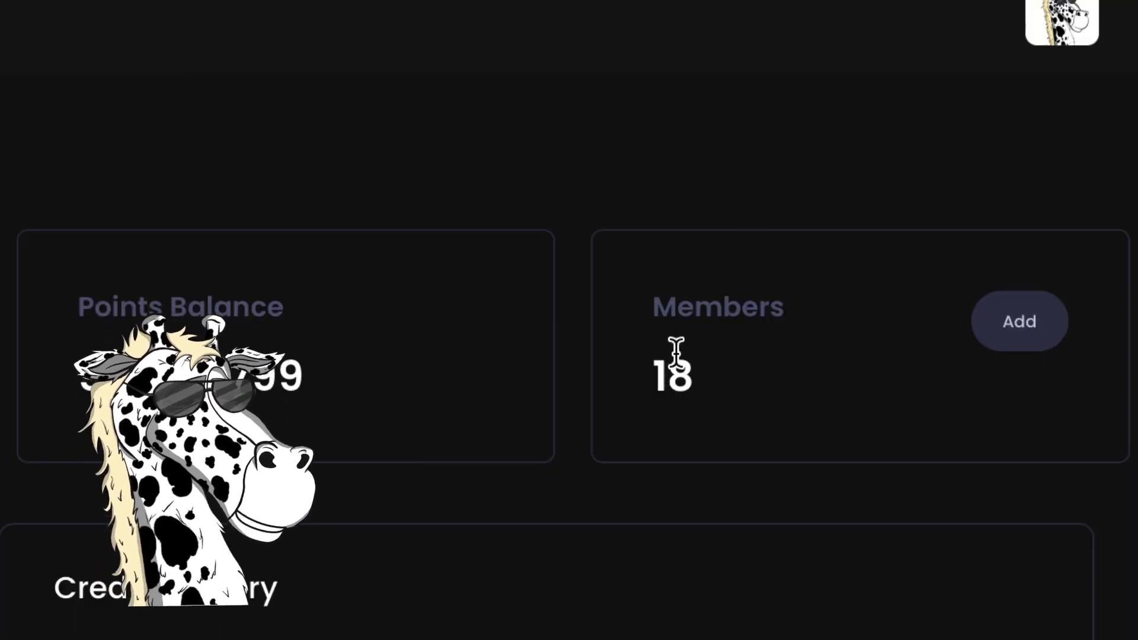
click(1005, 326)
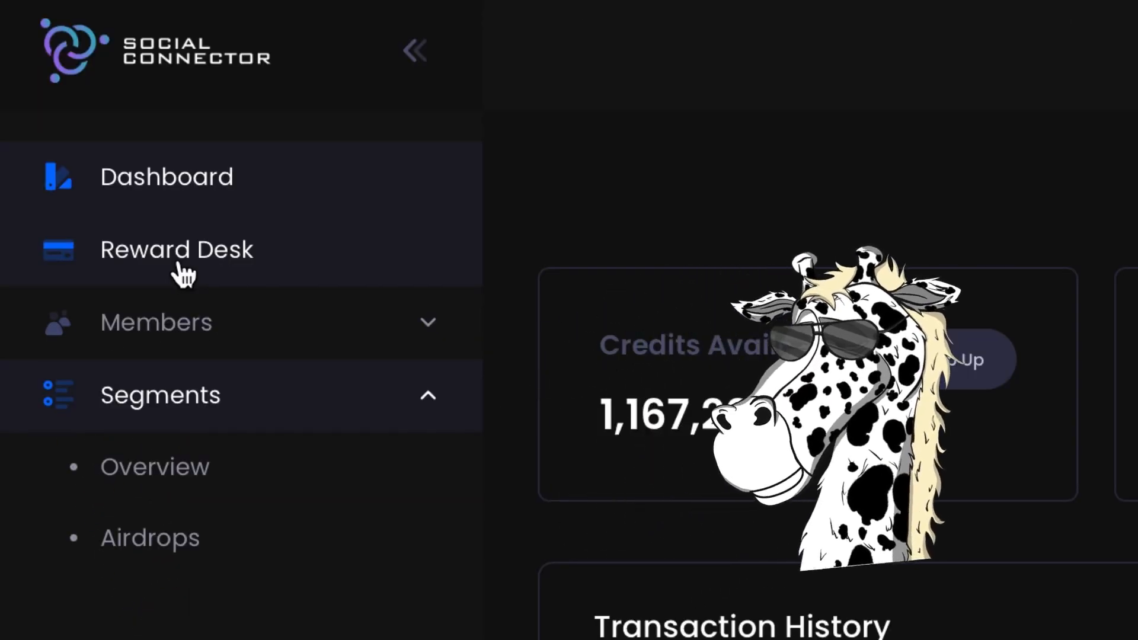
Step: Open a new reward form from the Reward Desk and examine its fields, including the Reward Status and Segments options
click(164, 260)
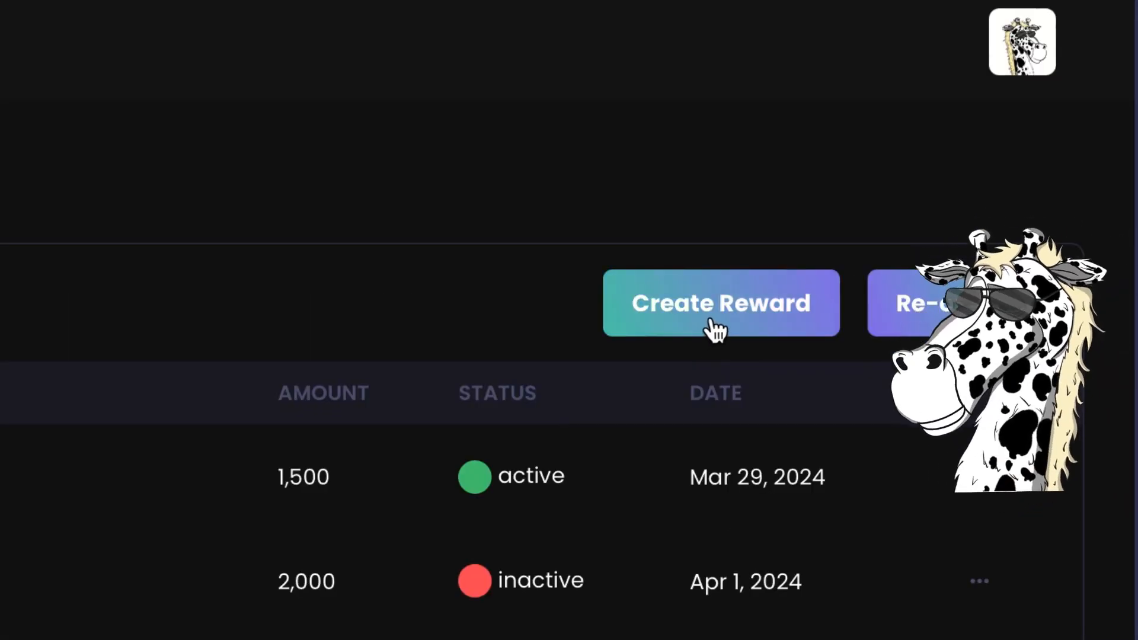
click(714, 329)
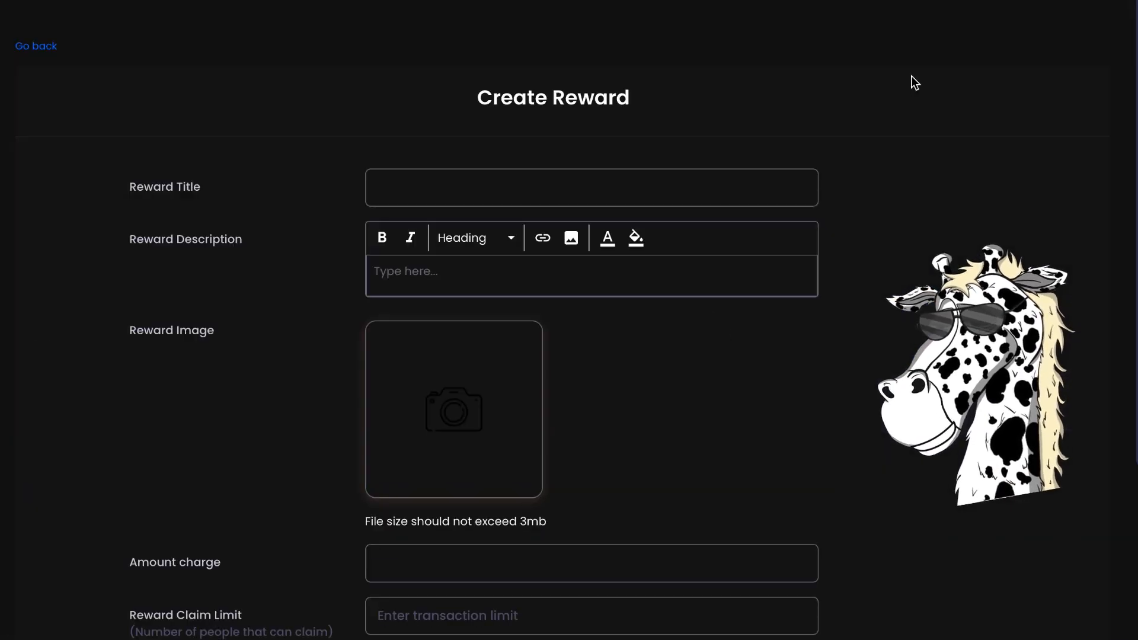
scroll(246, 200, down, 1)
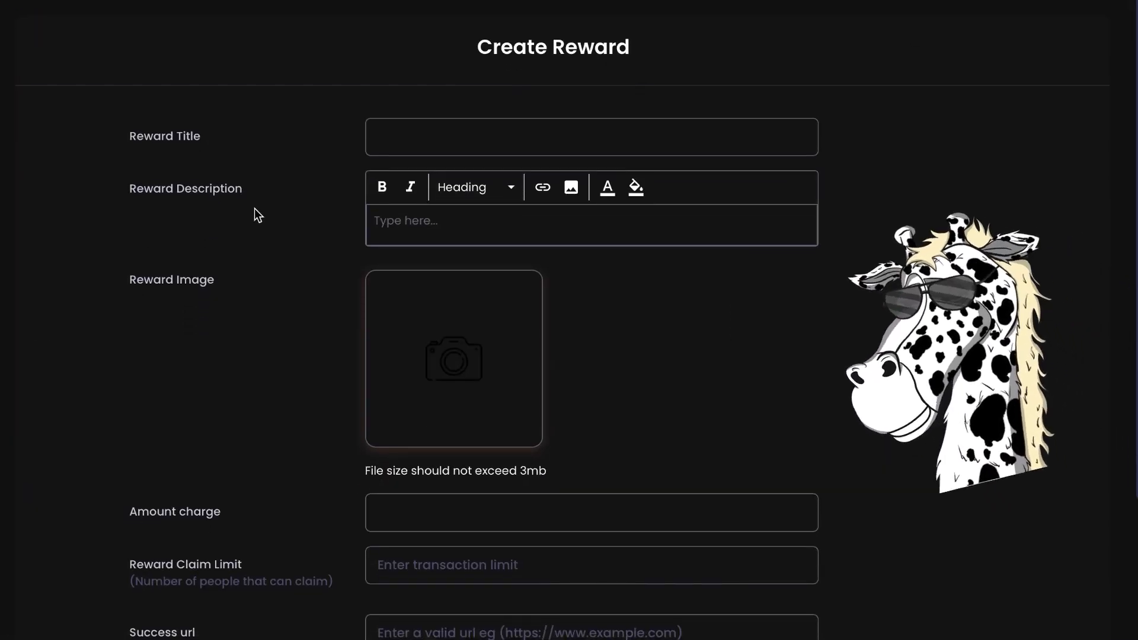
scroll(262, 199, down, 3)
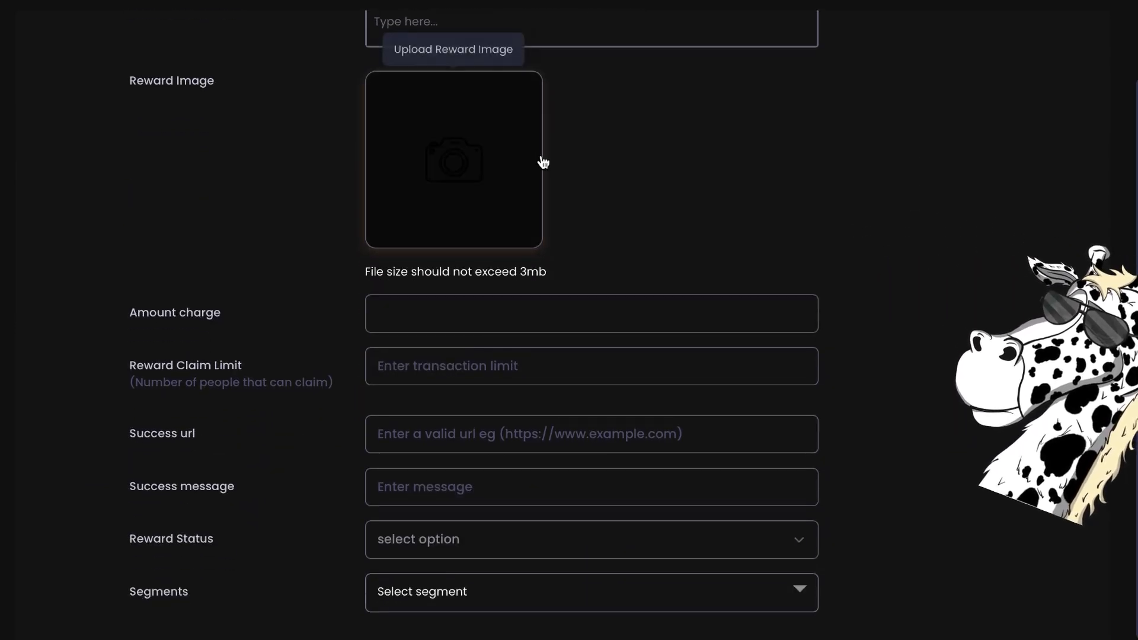
scroll(176, 246, down, 2)
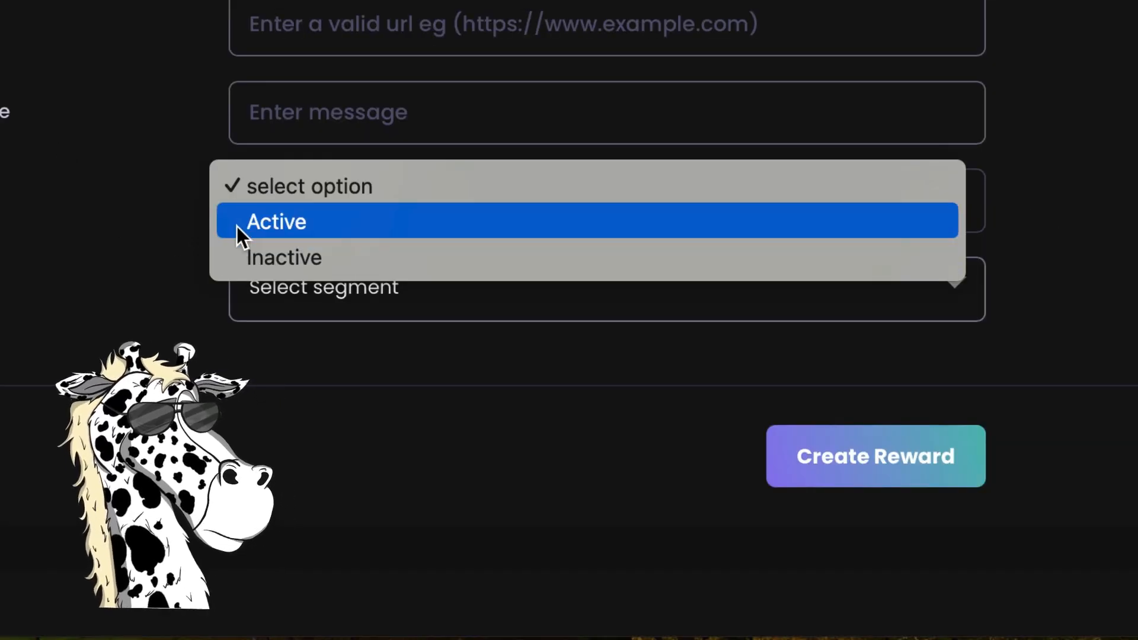
click(107, 280)
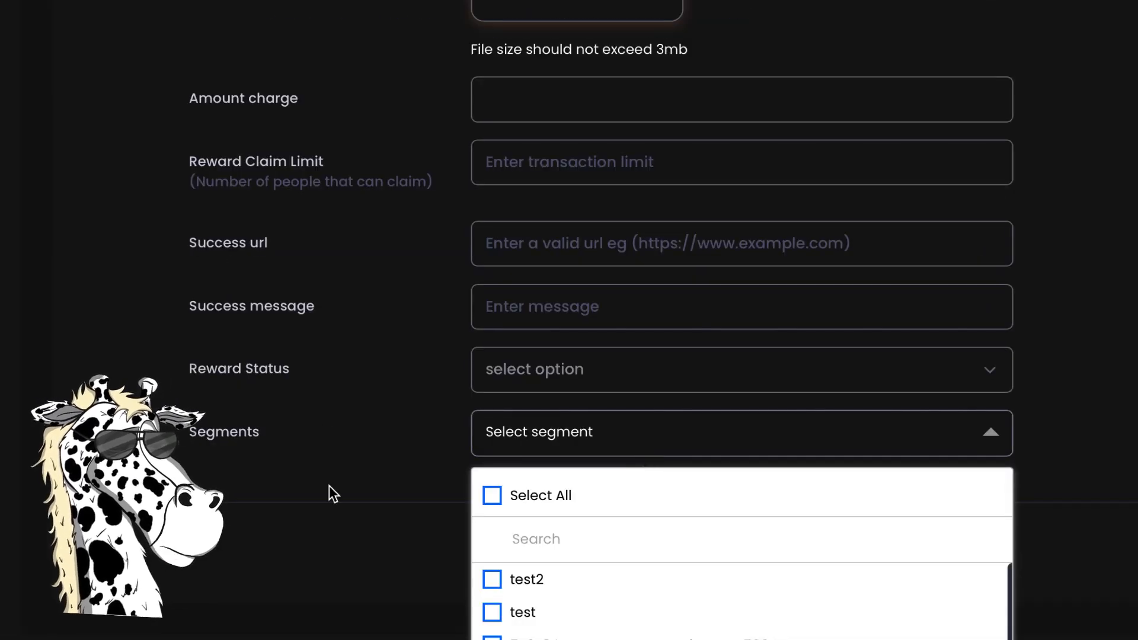
scroll(329, 485, down, 3)
click(403, 257)
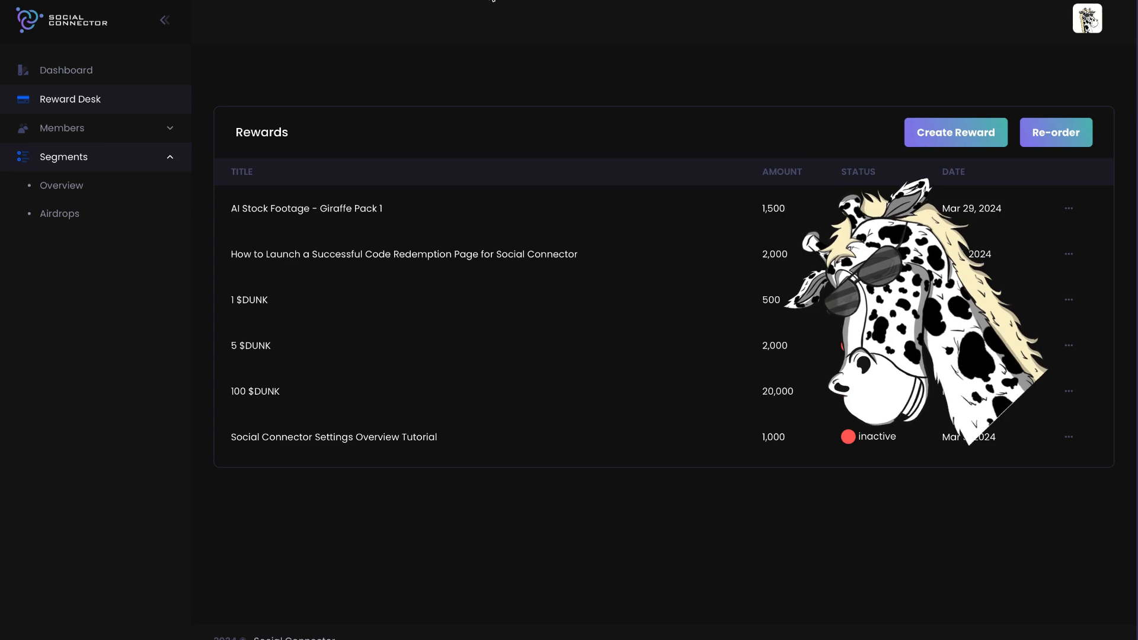
Step: Open the AI Stock Footage - Giraffe Pack 1 reward for editing, examine its status and success URL, and leave without updating
click(1069, 208)
click(1043, 278)
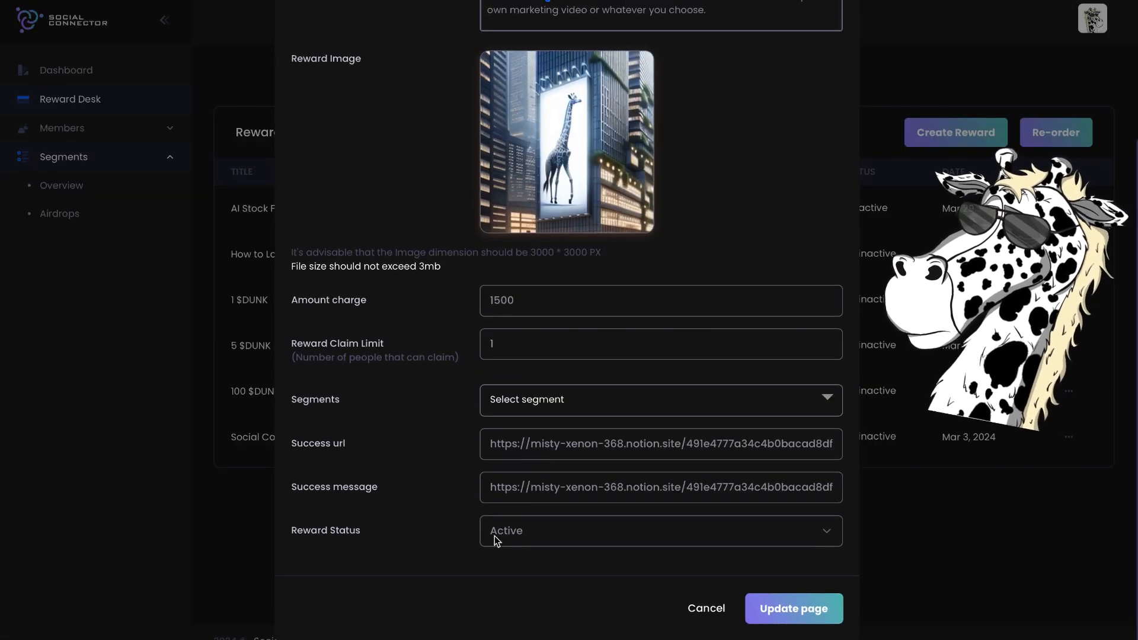
click(492, 539)
click(19, 384)
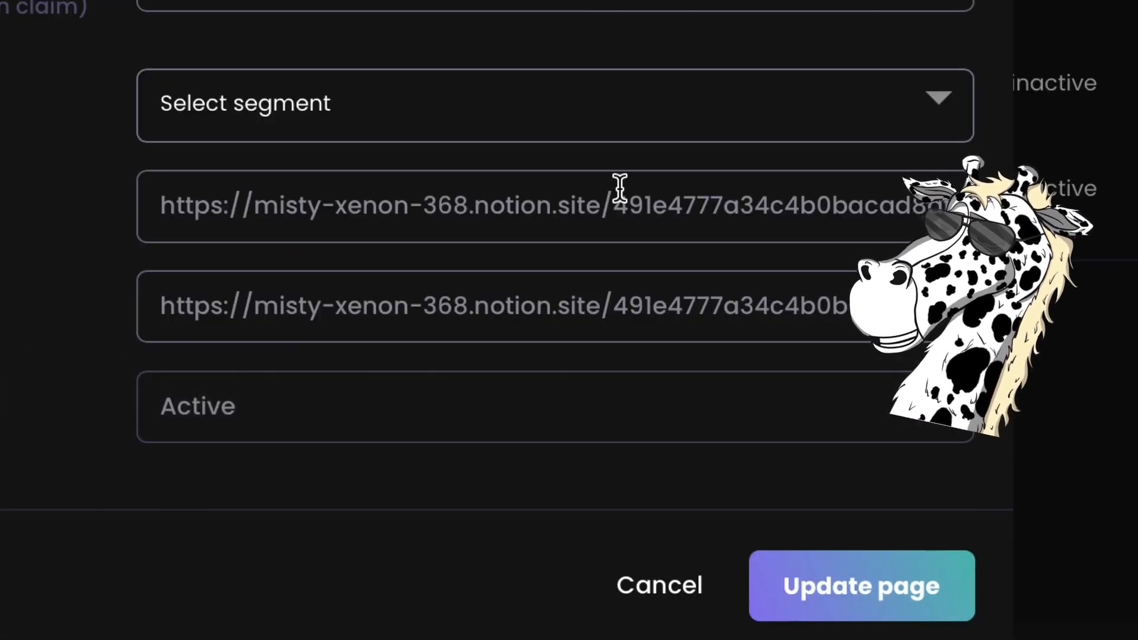
drag(350, 196, 661, 240)
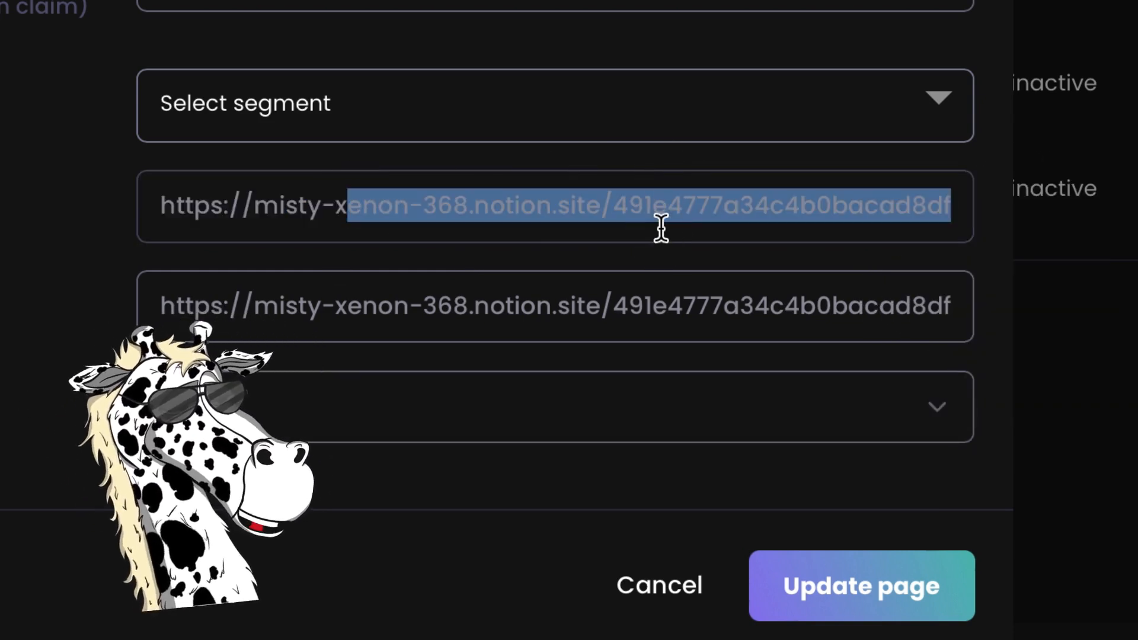
click(720, 590)
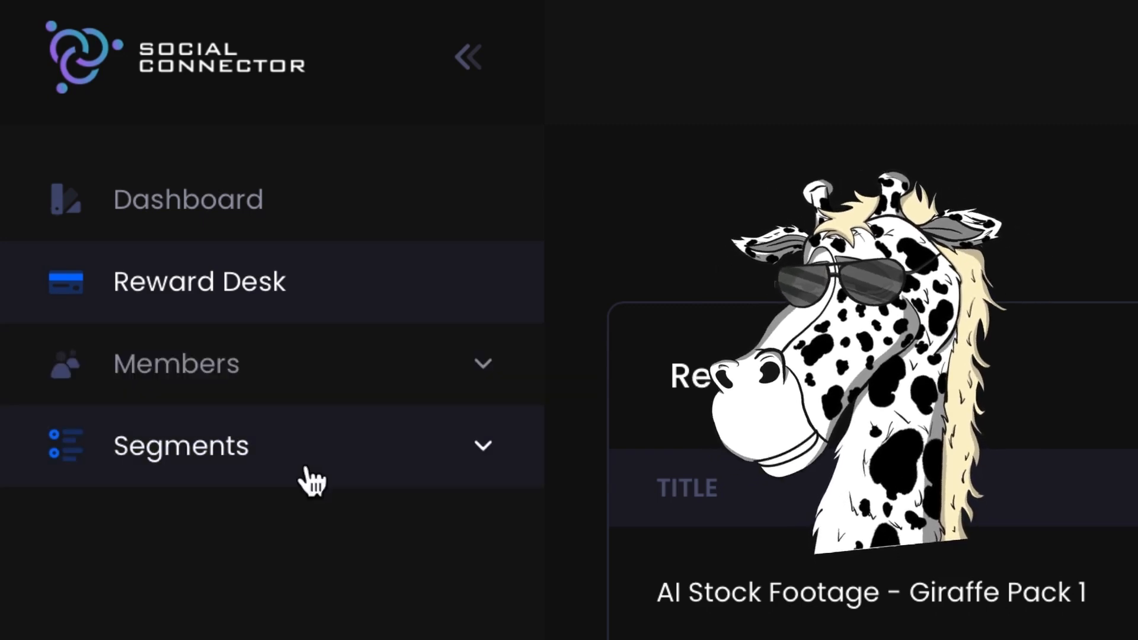
Step: Open the Segments overview and check the Type and Status choices for a new segment, leaving without creating one
click(206, 462)
click(225, 555)
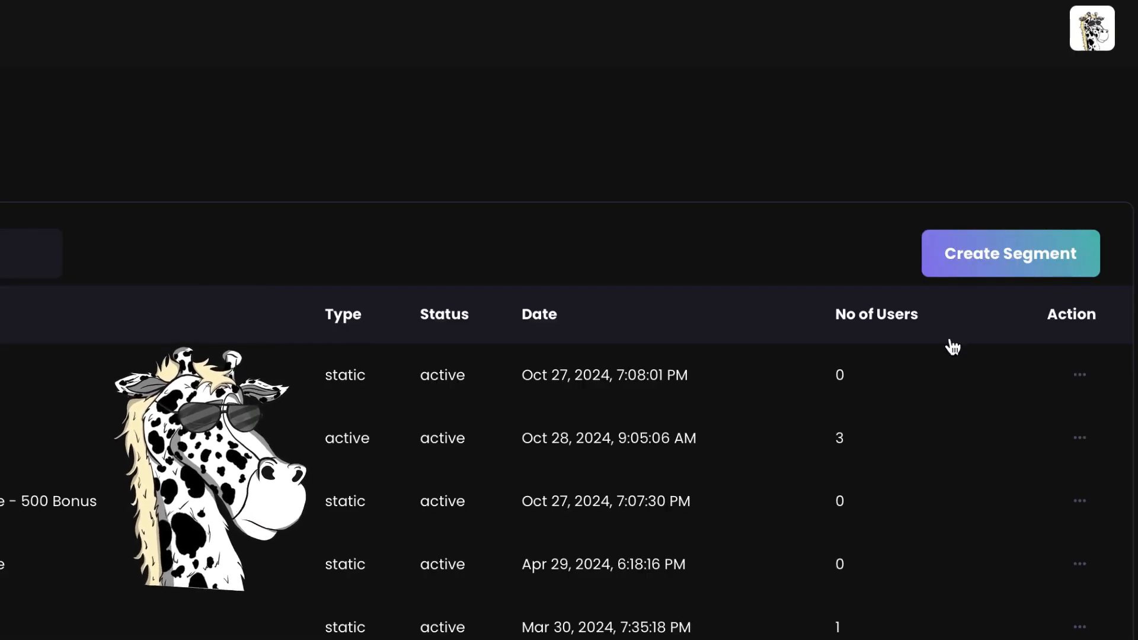
click(1011, 254)
click(278, 380)
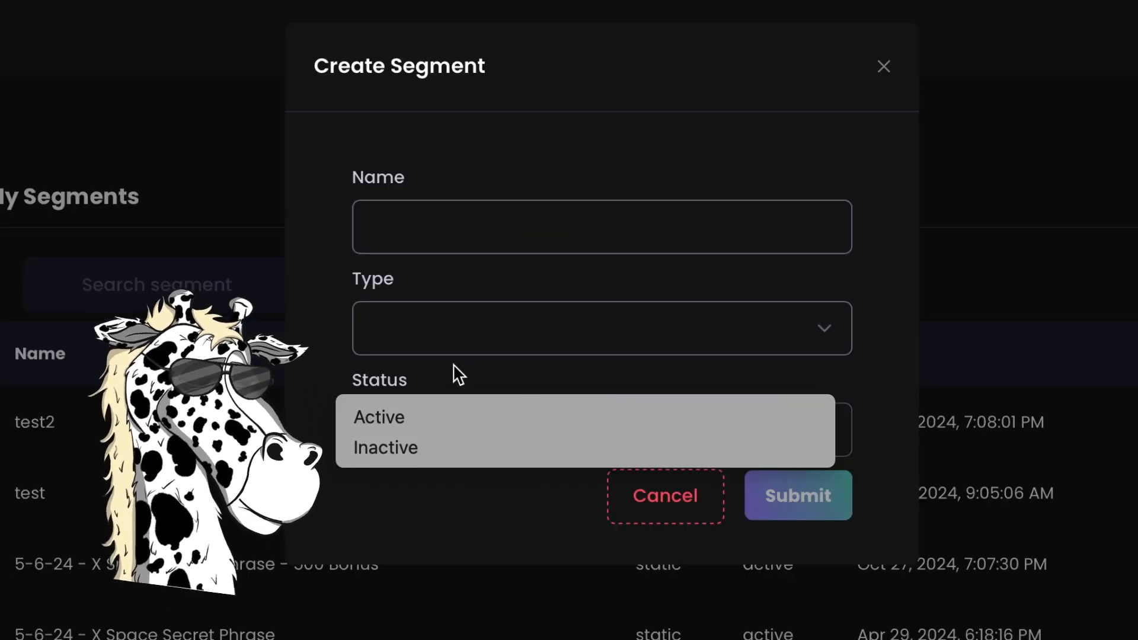
click(427, 338)
click(495, 147)
click(879, 70)
Step: View an existing segment and examine the filter types available for a new filter group
click(1034, 325)
click(895, 348)
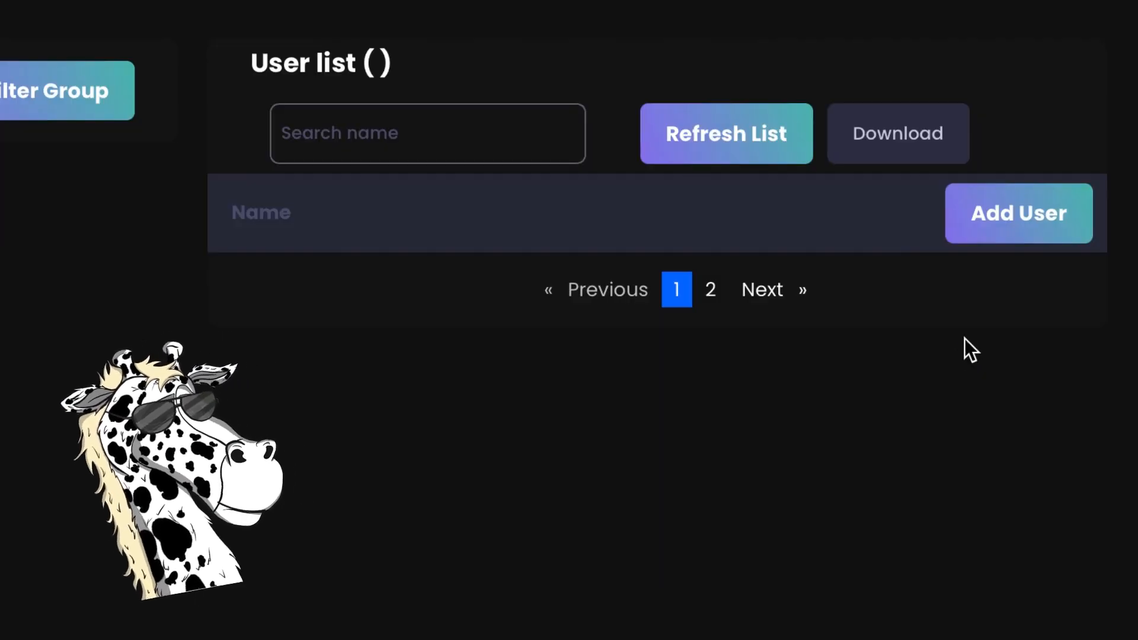
click(108, 112)
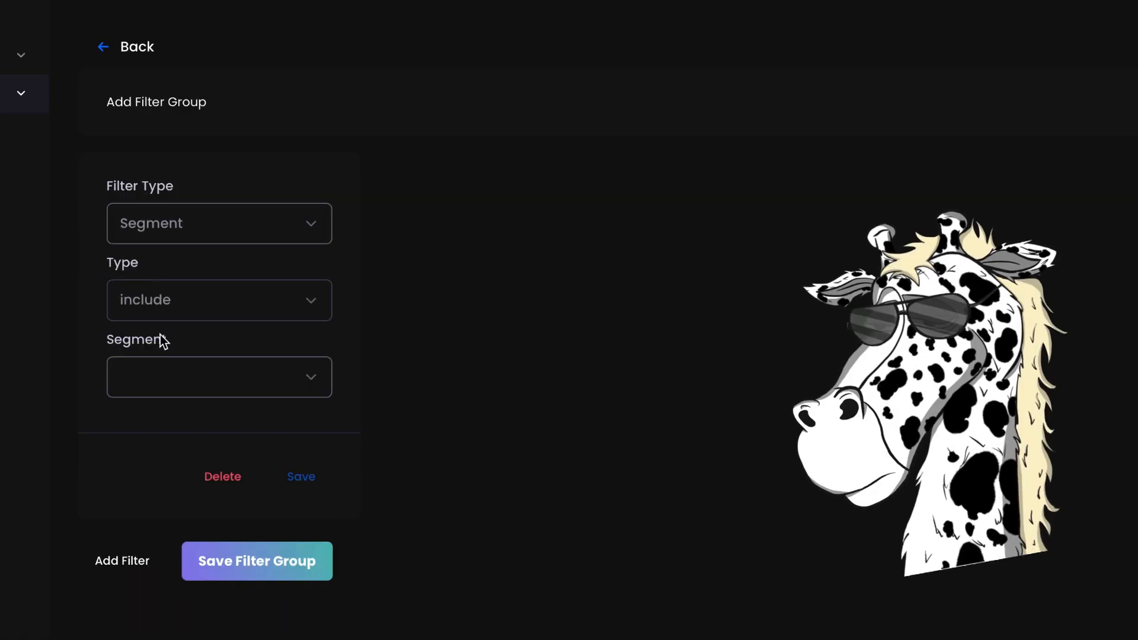
click(168, 371)
click(214, 229)
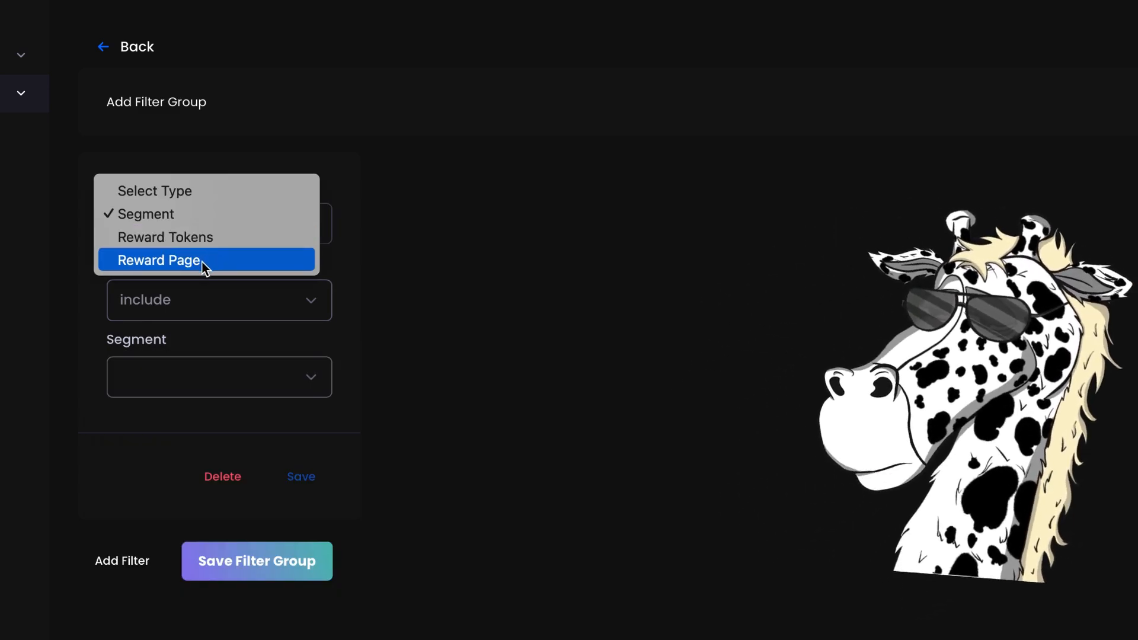
key(Escape)
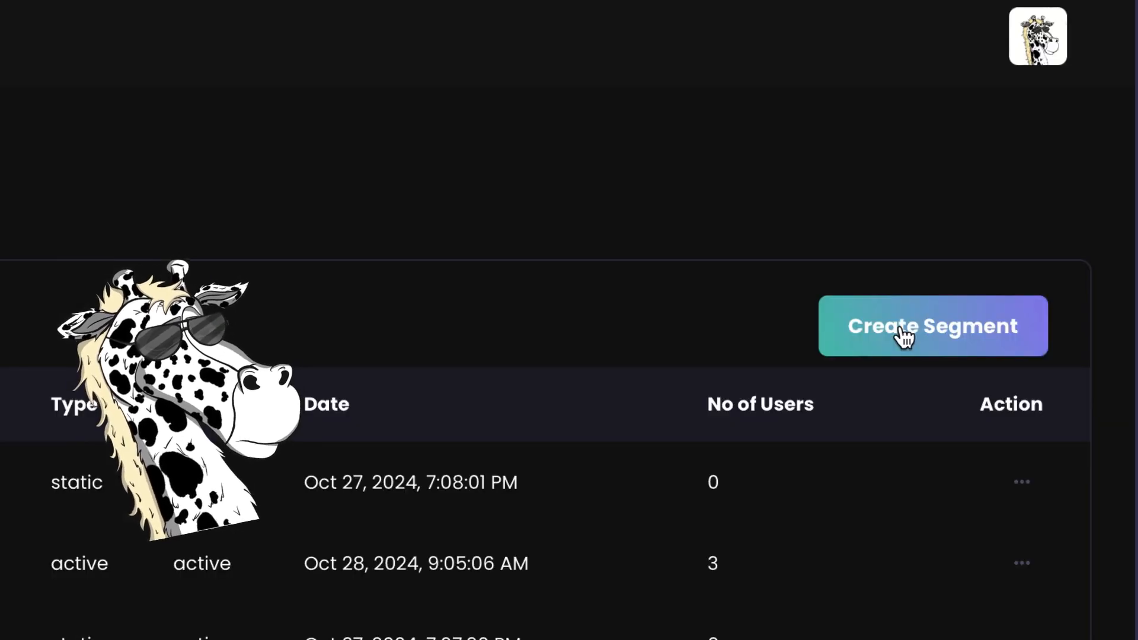
Step: Create a segment named "testing" with type Active and status Active
click(904, 337)
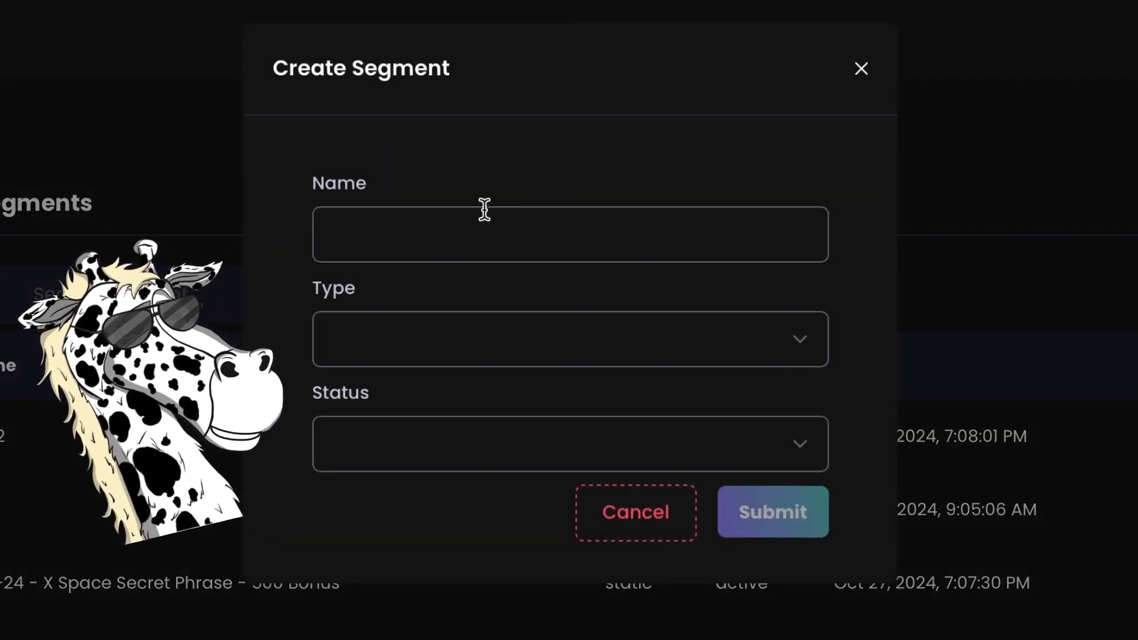
text(testing)
click(391, 326)
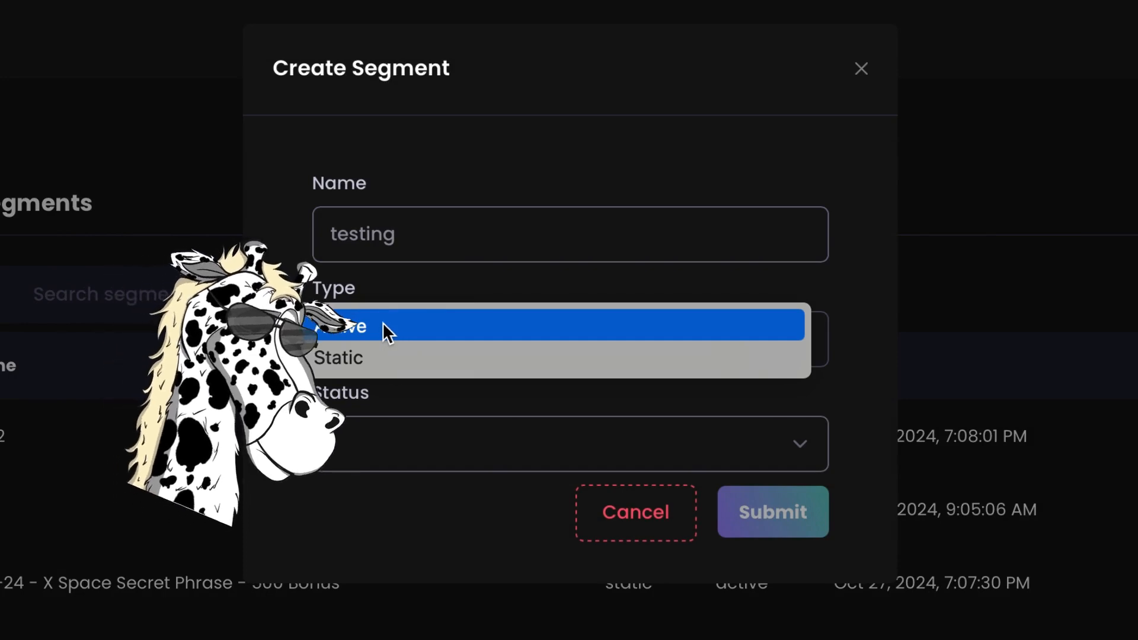
click(386, 322)
click(362, 444)
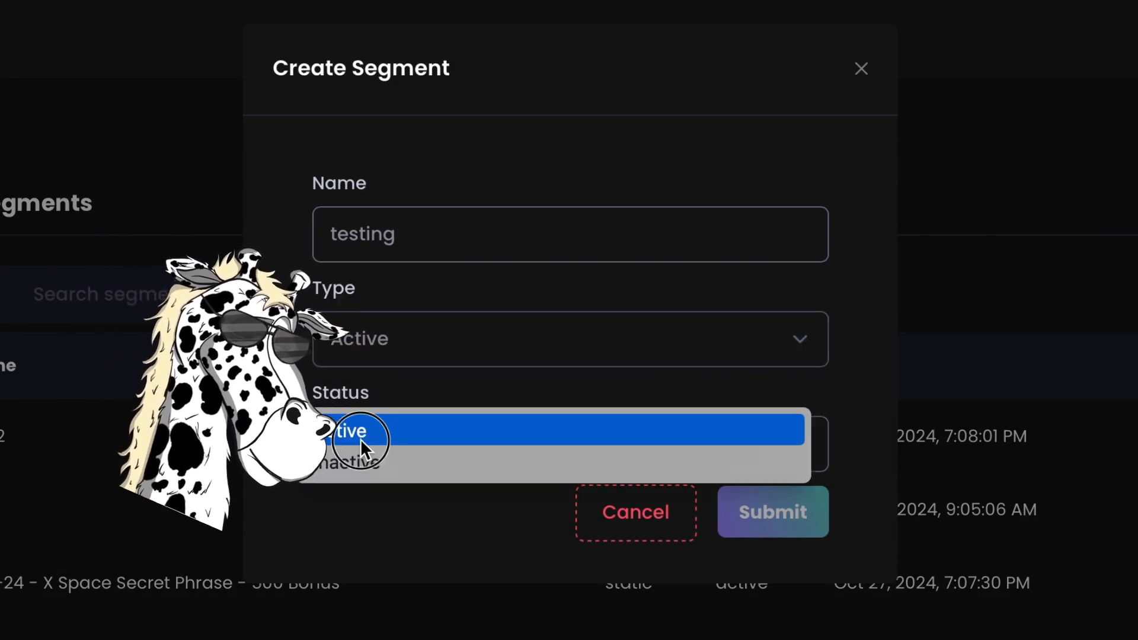
click(351, 426)
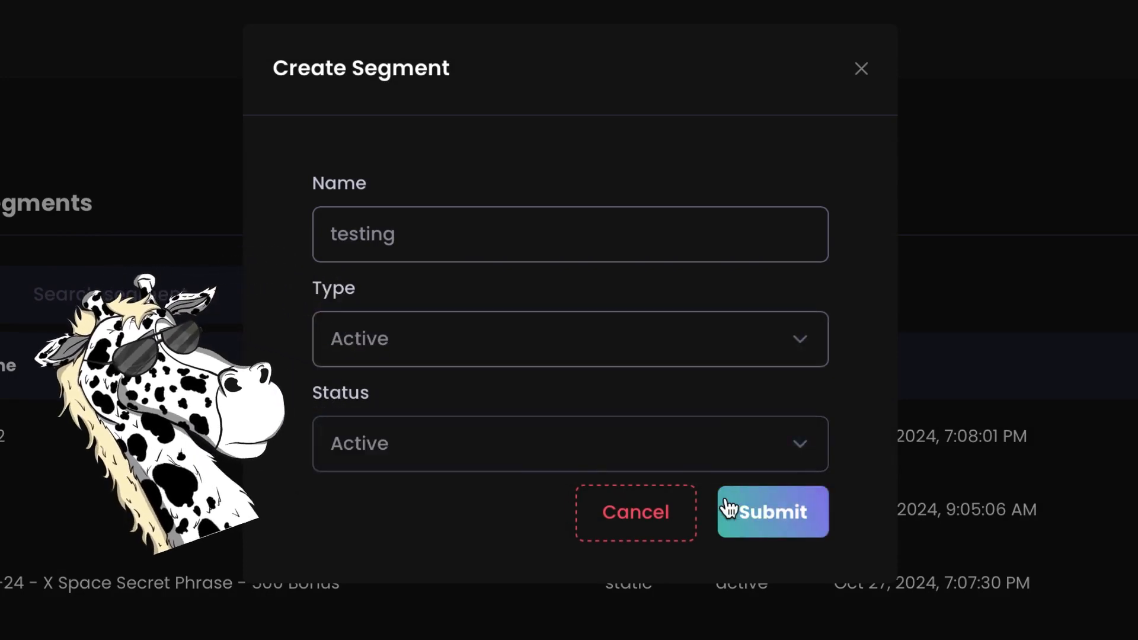
click(747, 522)
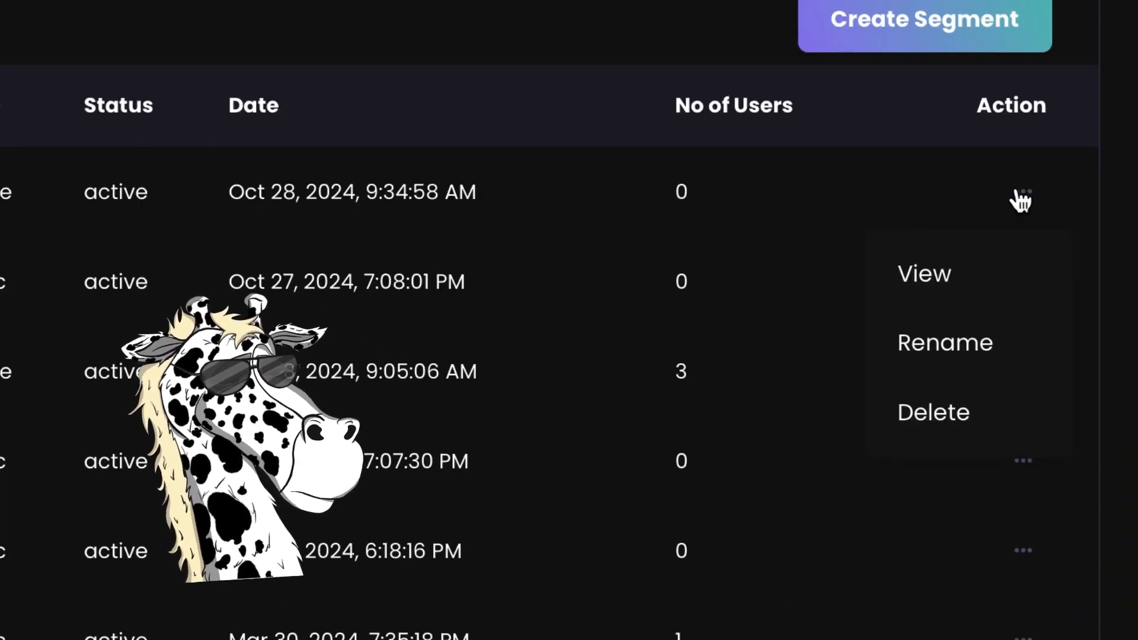
Step: View the testing segment and start a filter group with the filter type Reward Tokens
click(923, 278)
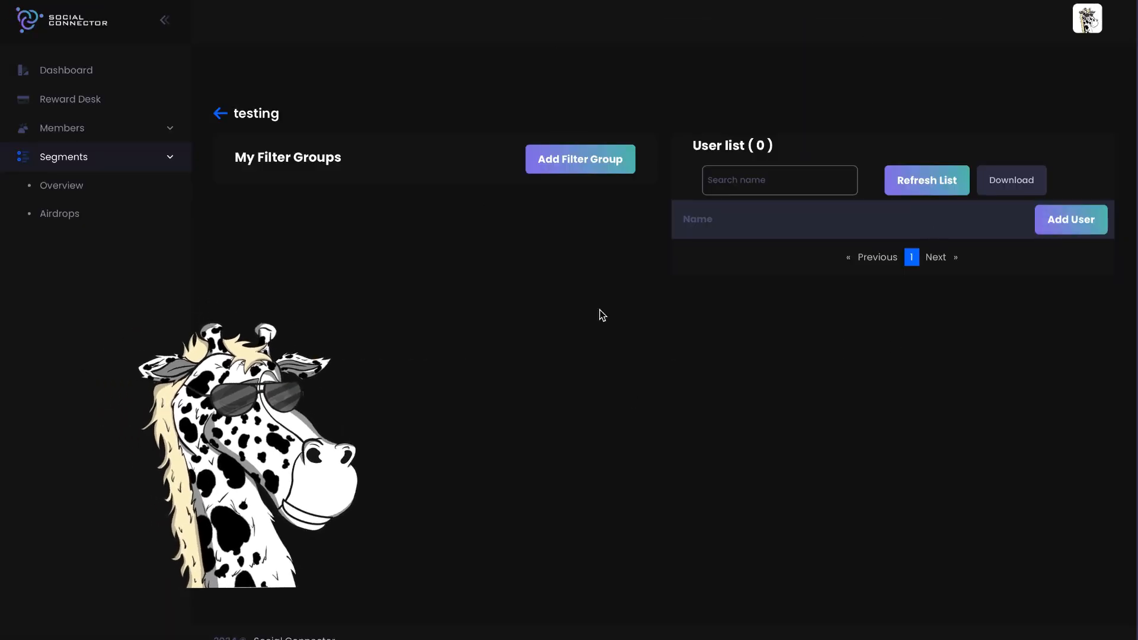
click(578, 166)
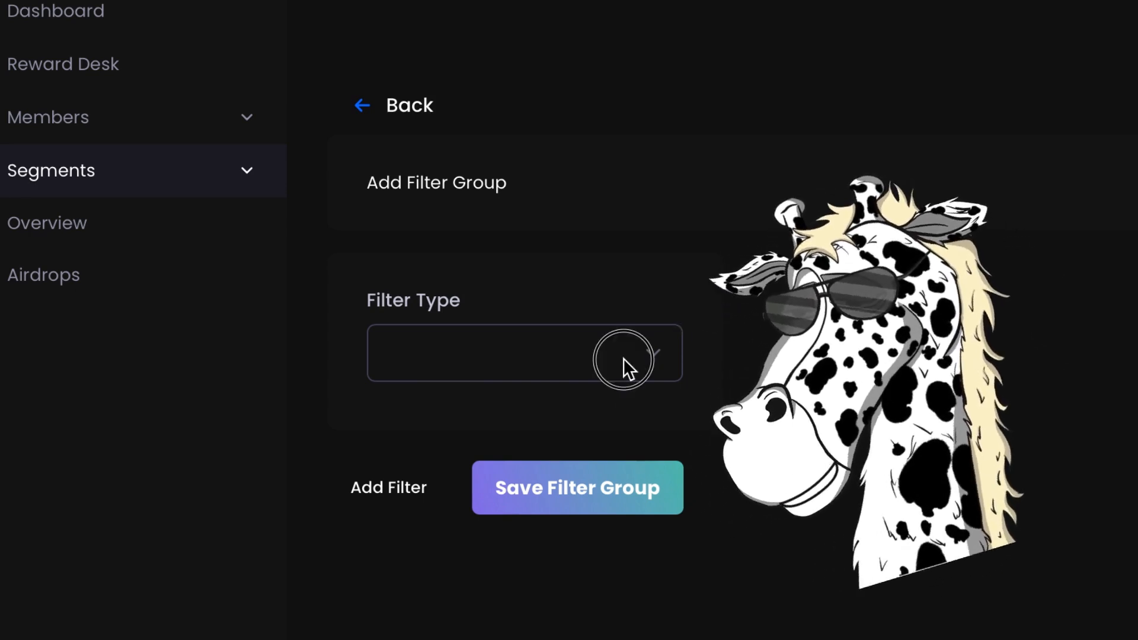
click(624, 358)
click(561, 397)
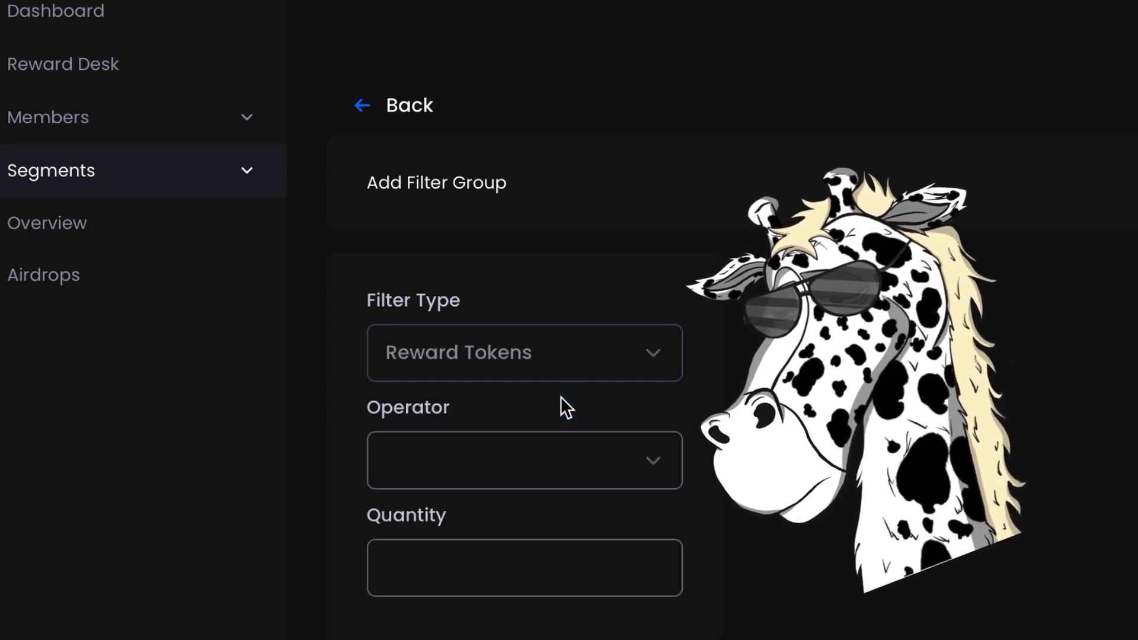
Step: Save the filter group with operator "is greater than or equal to" and quantity 500, and refresh the segment's user list
click(474, 462)
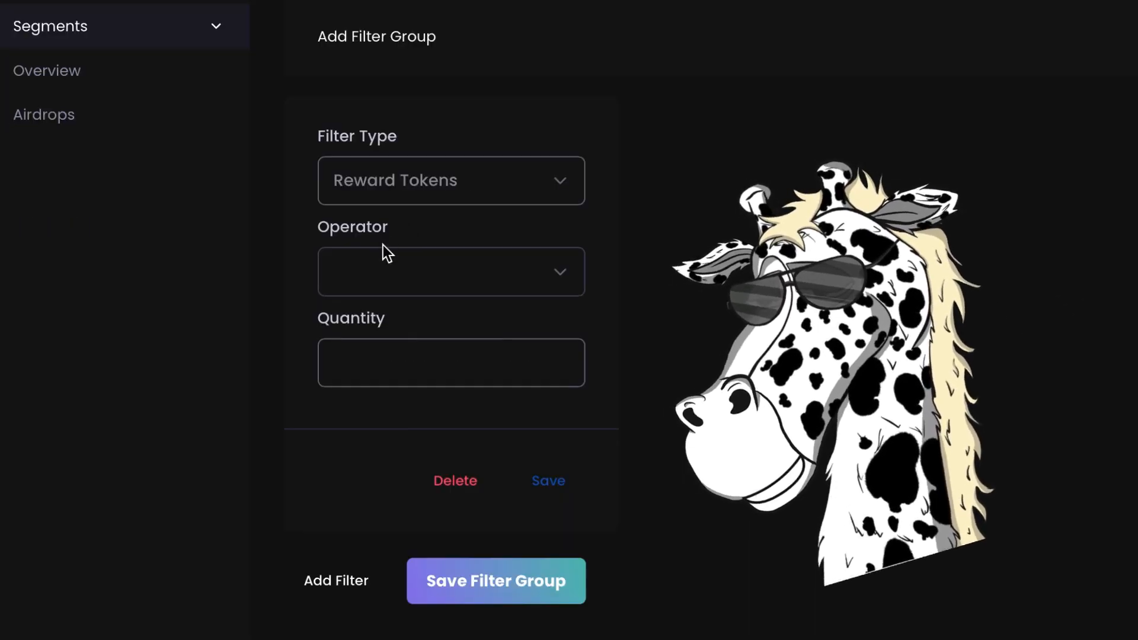
click(377, 263)
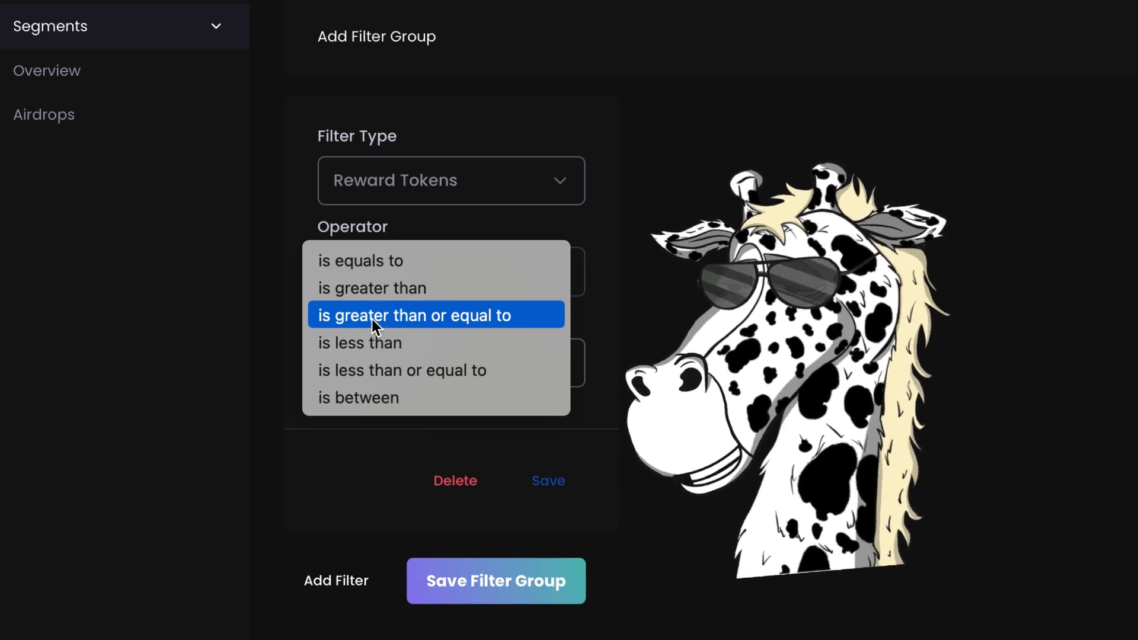
click(372, 319)
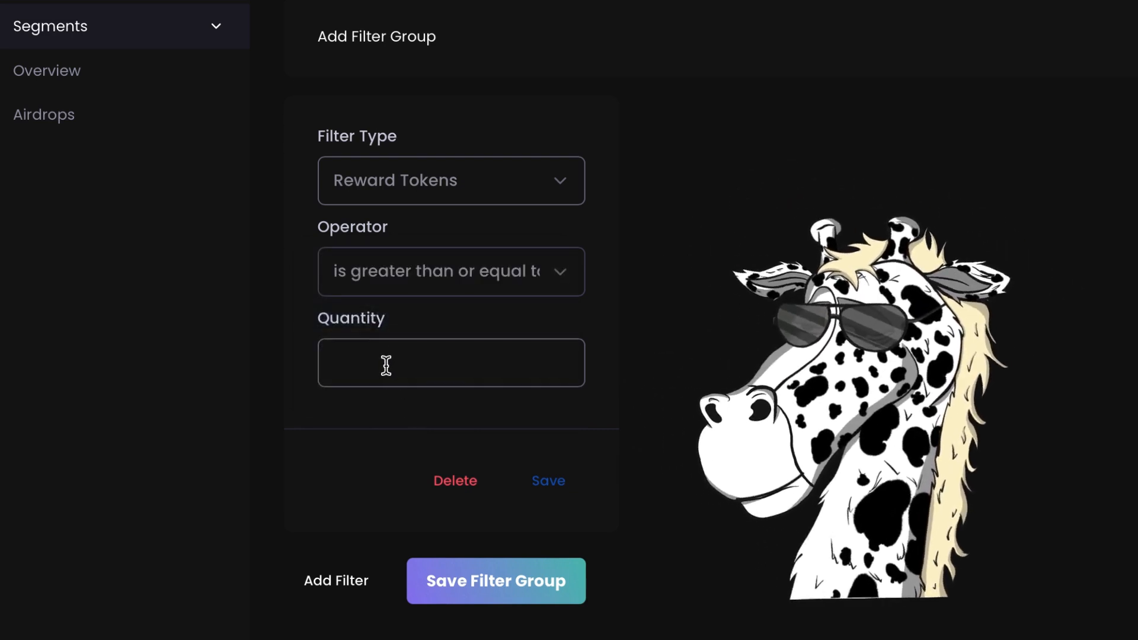
click(386, 365)
text(500)
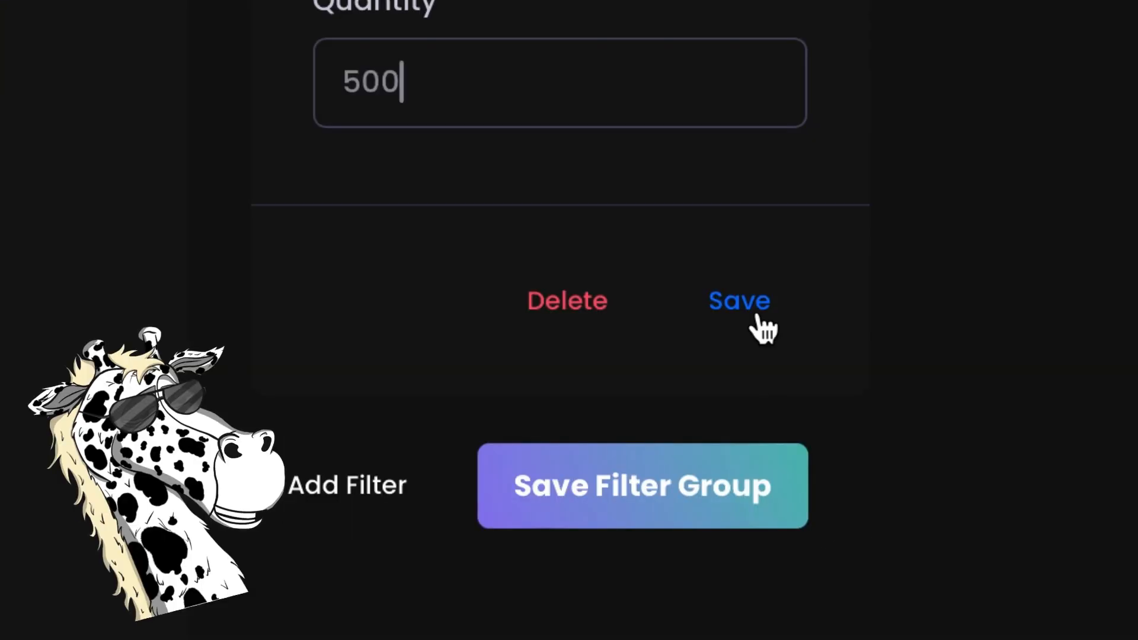
click(737, 301)
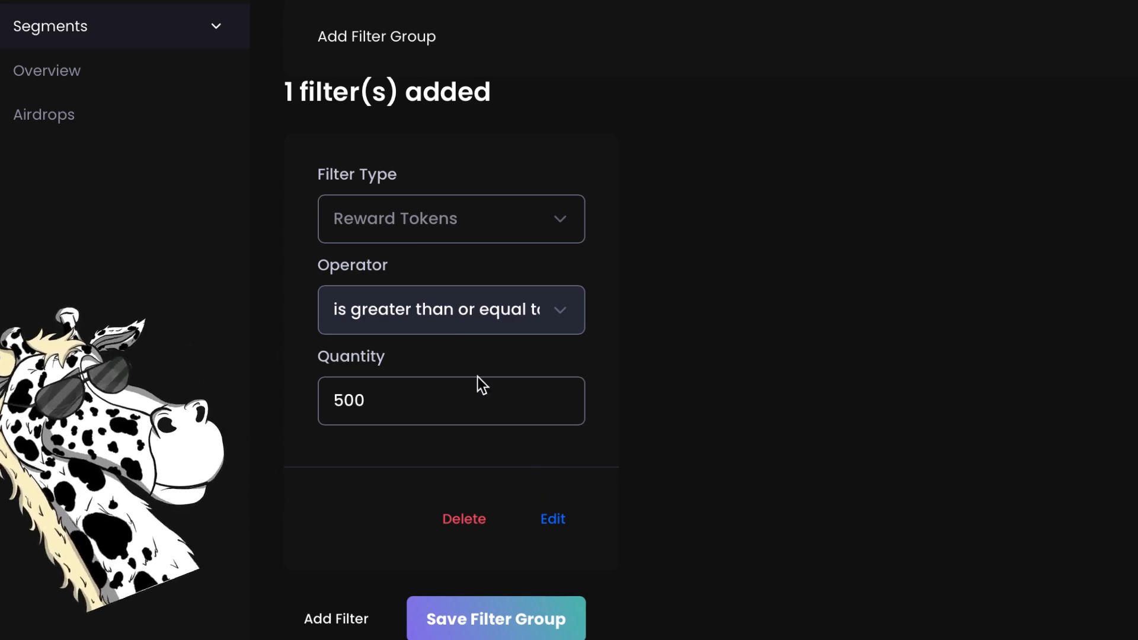
click(476, 620)
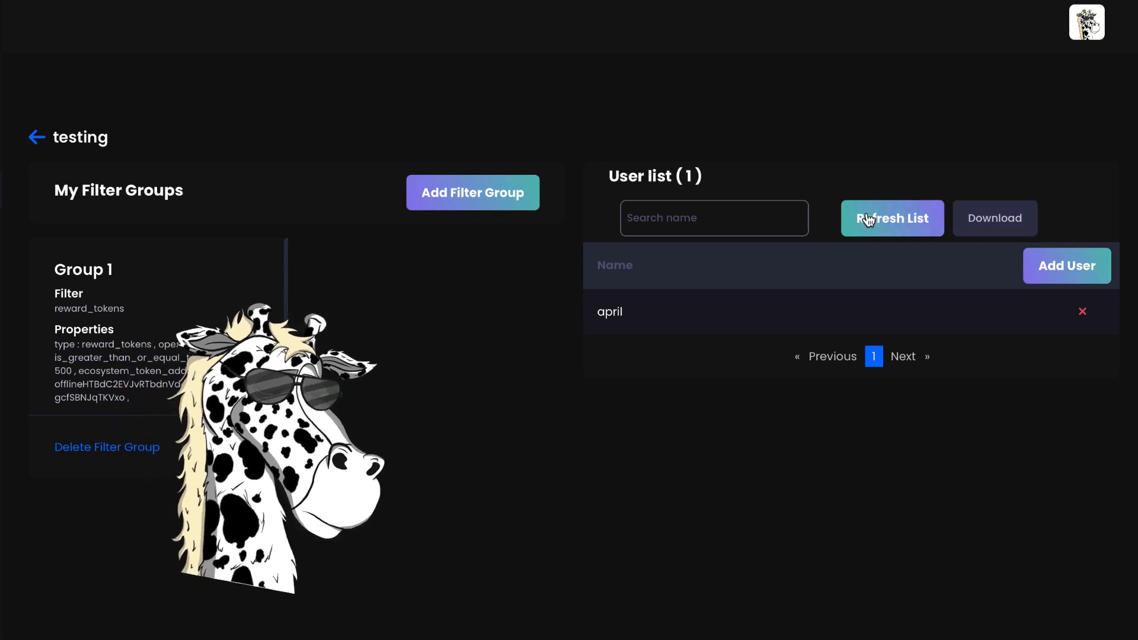
click(867, 220)
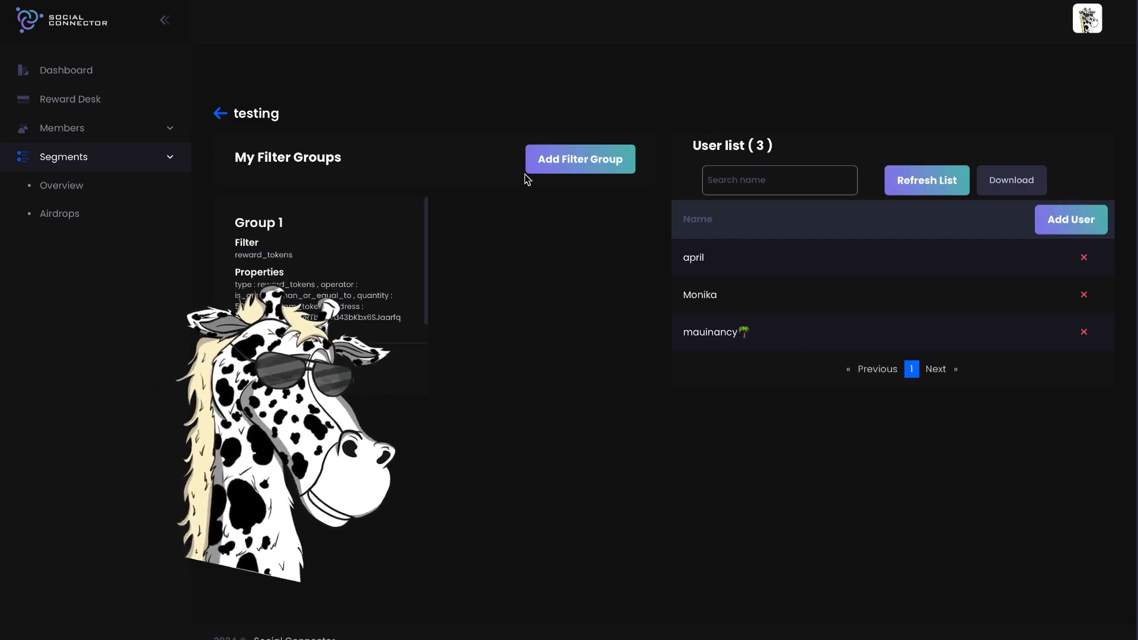
Step: Start a new airdrop for the testing segment and name it "name"
click(52, 221)
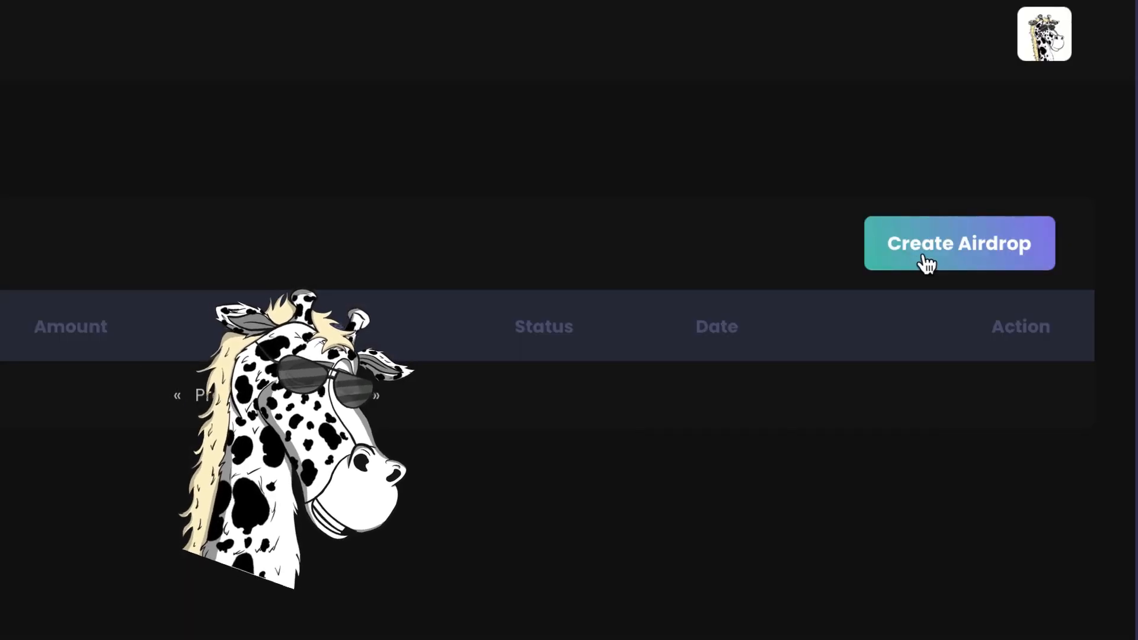
click(927, 262)
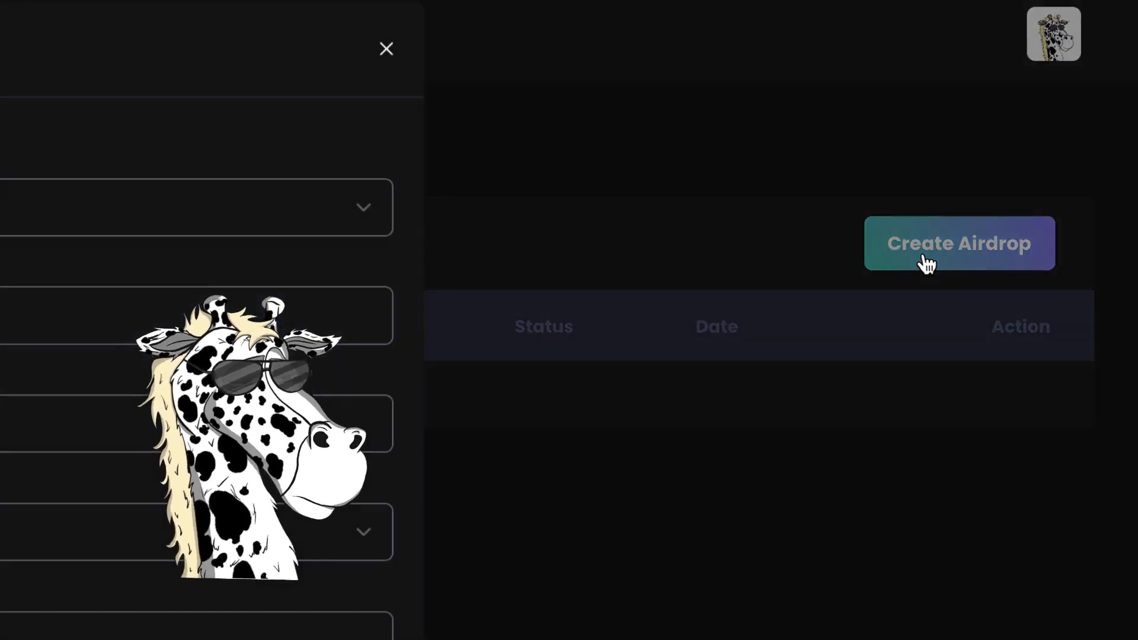
click(428, 124)
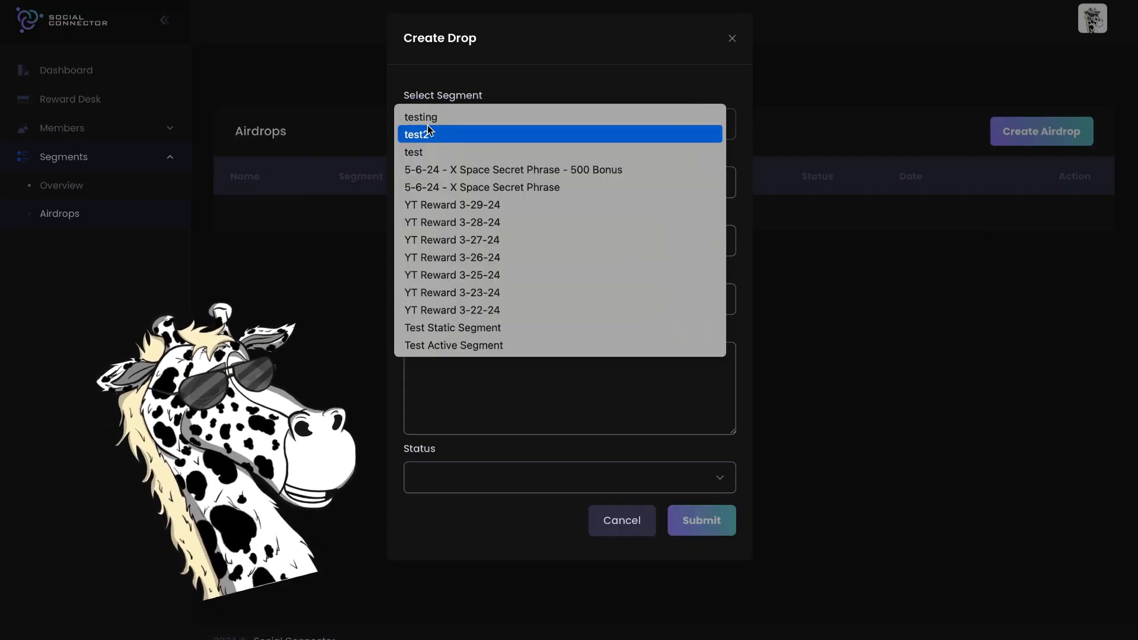
click(468, 118)
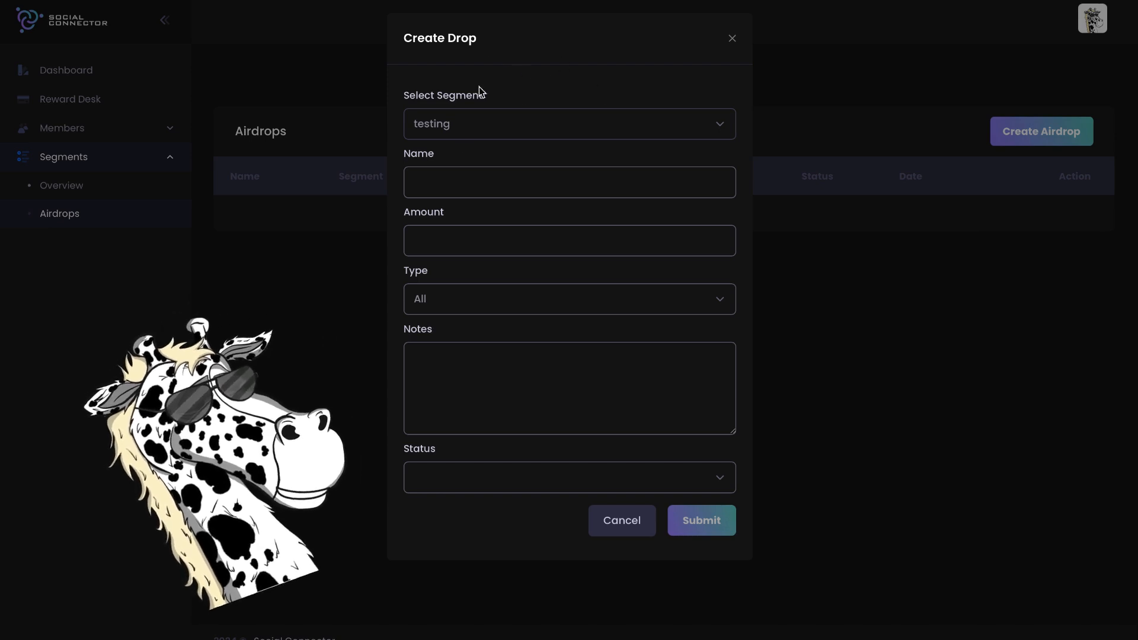
click(455, 192)
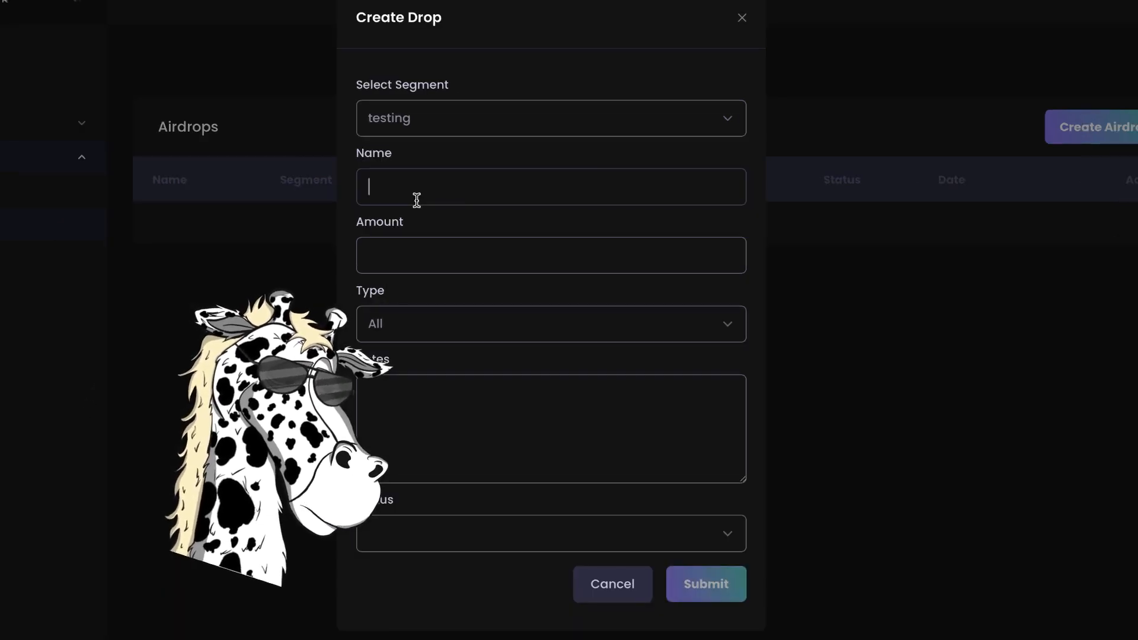
text(name)
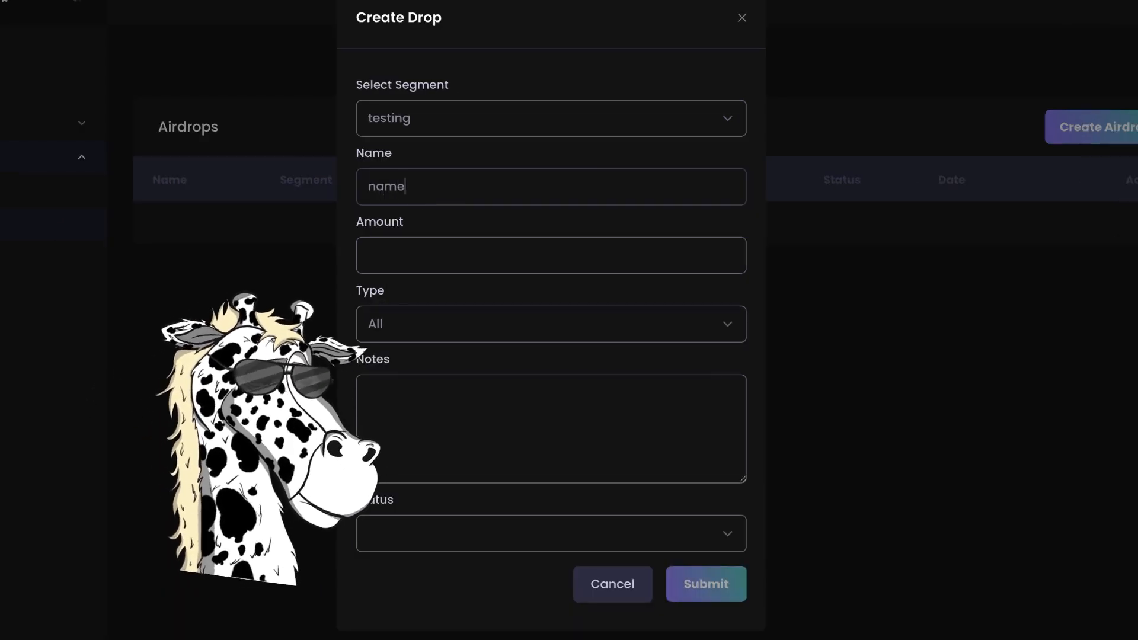
Step: Set the airdrop's amount to 10, its notes to "note" and its status to Active
click(416, 268)
text(10)
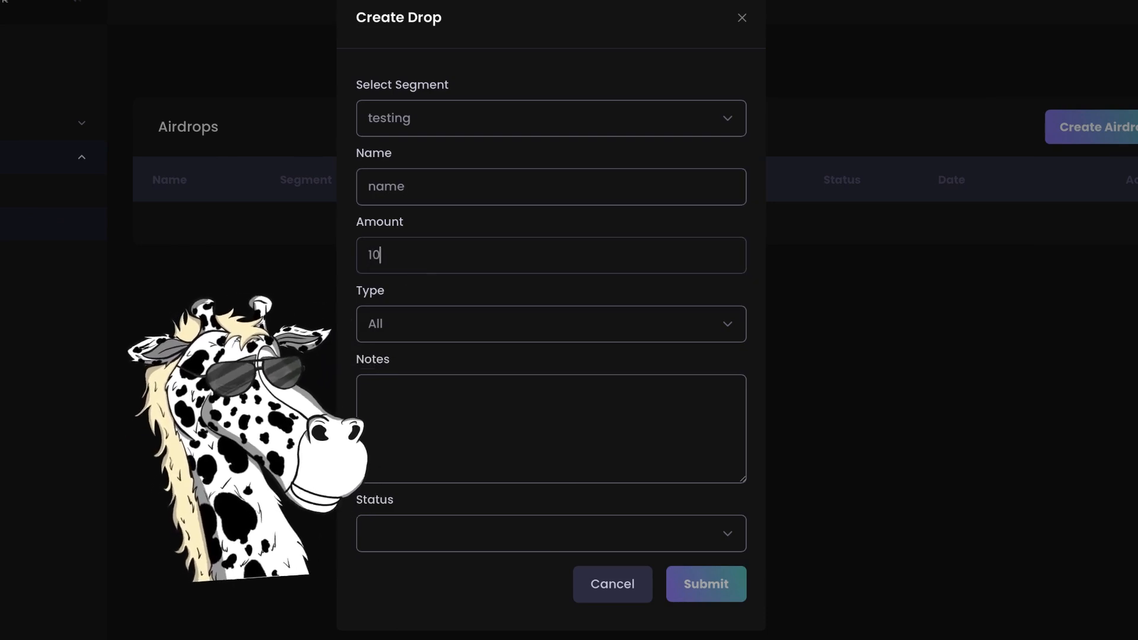
click(383, 422)
text(note)
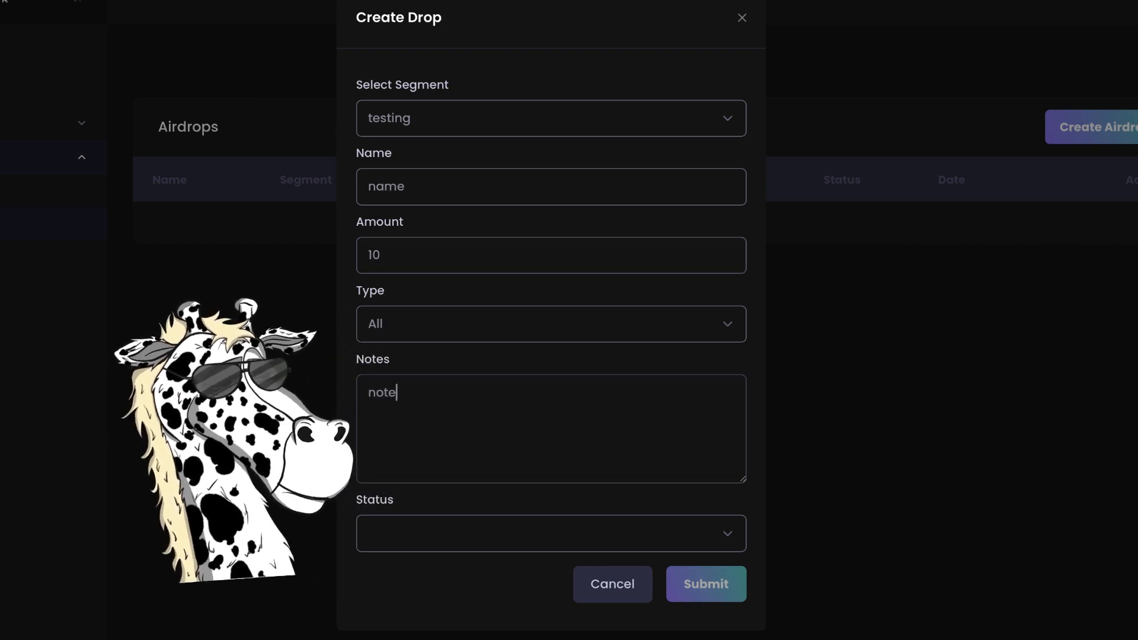
click(404, 543)
click(406, 525)
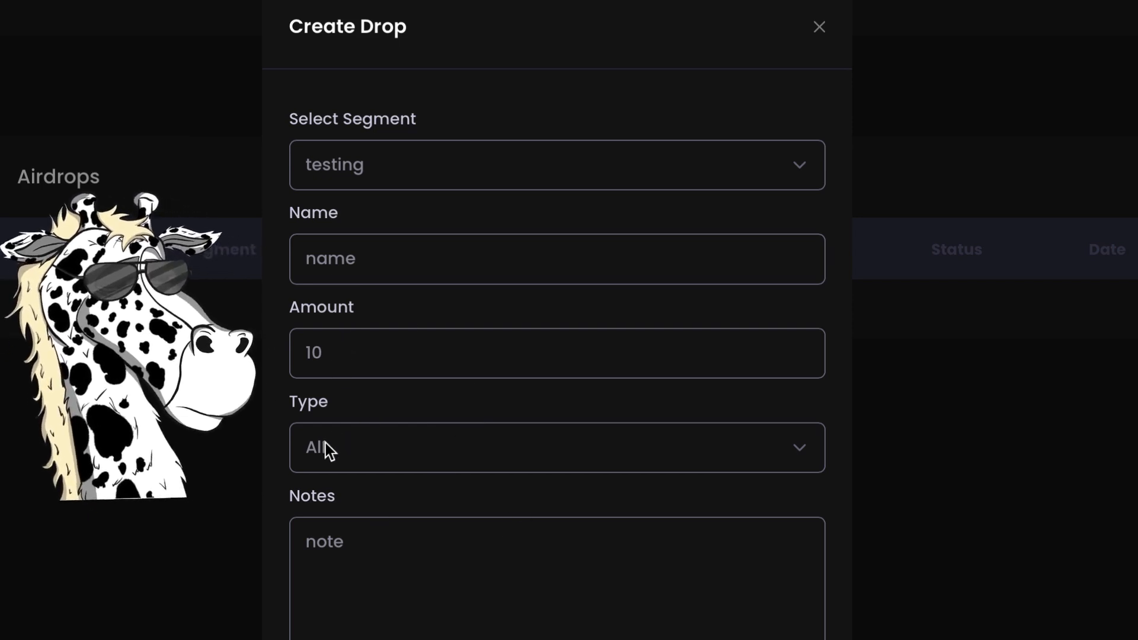
Step: Change the airdrop type to Random with a total claimable of 1, and close the form without submitting
click(318, 456)
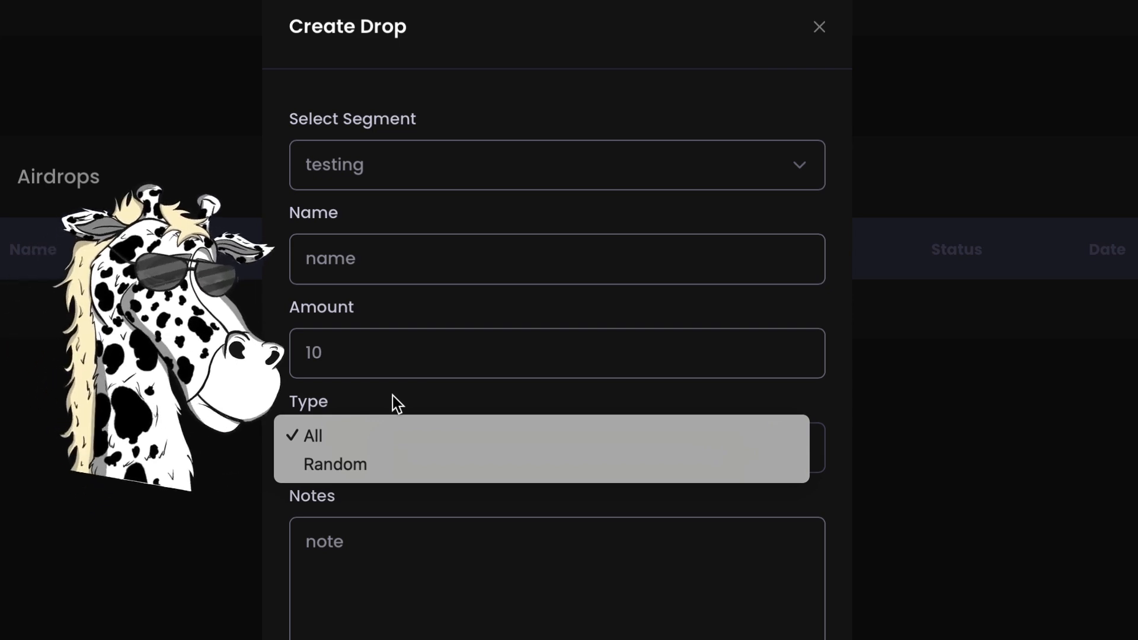
click(335, 464)
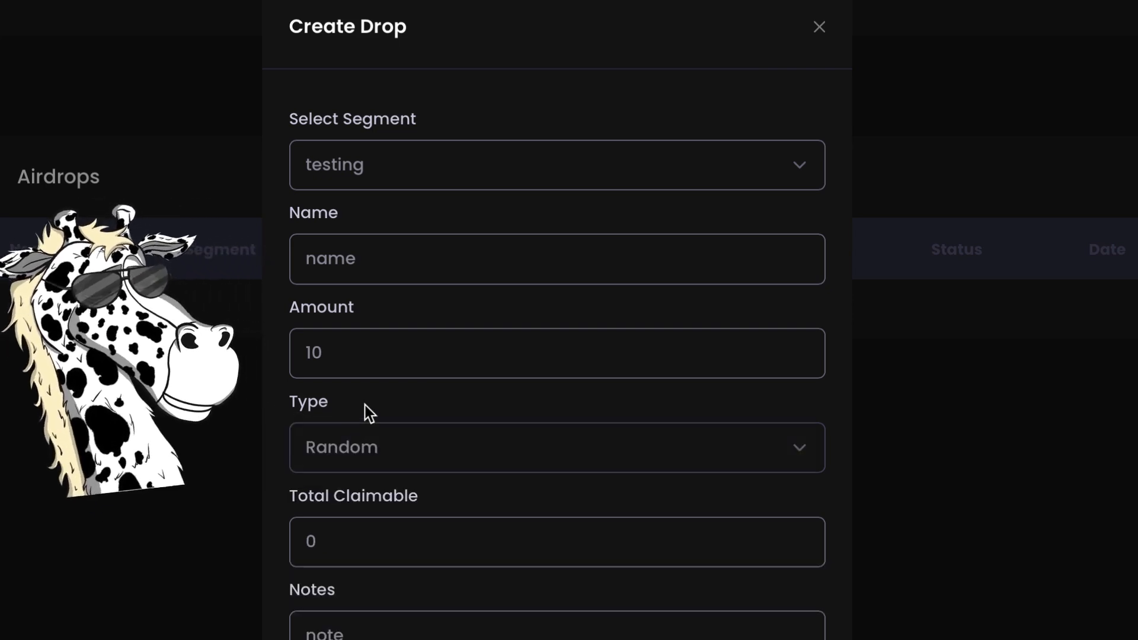
double_click(336, 551)
text(2)
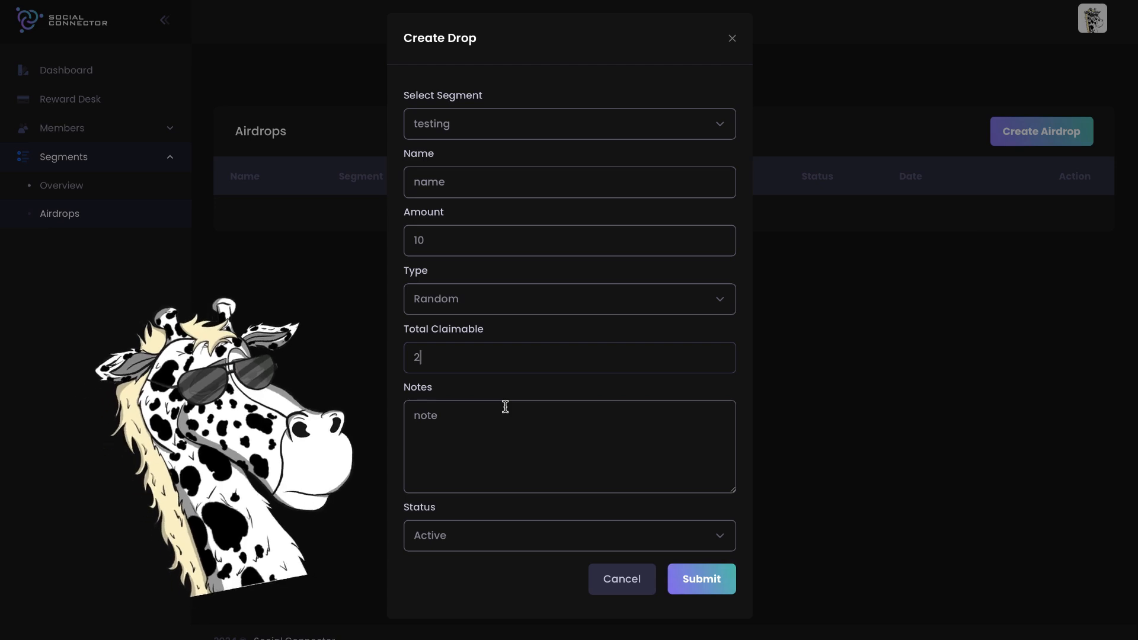
key(BackSpace)
text(1)
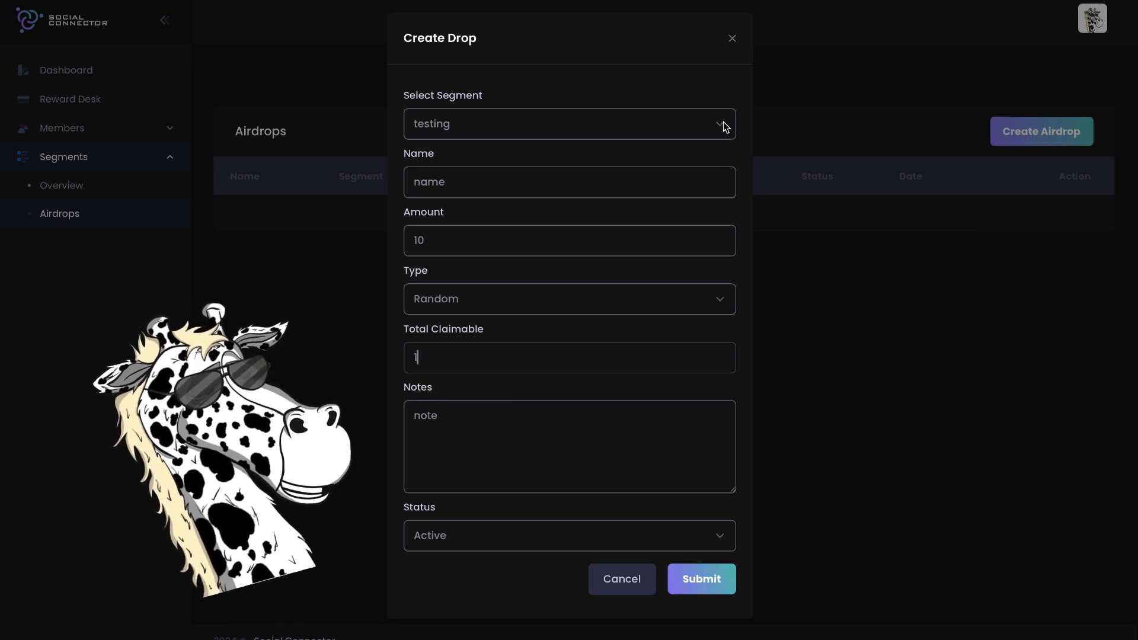
click(733, 39)
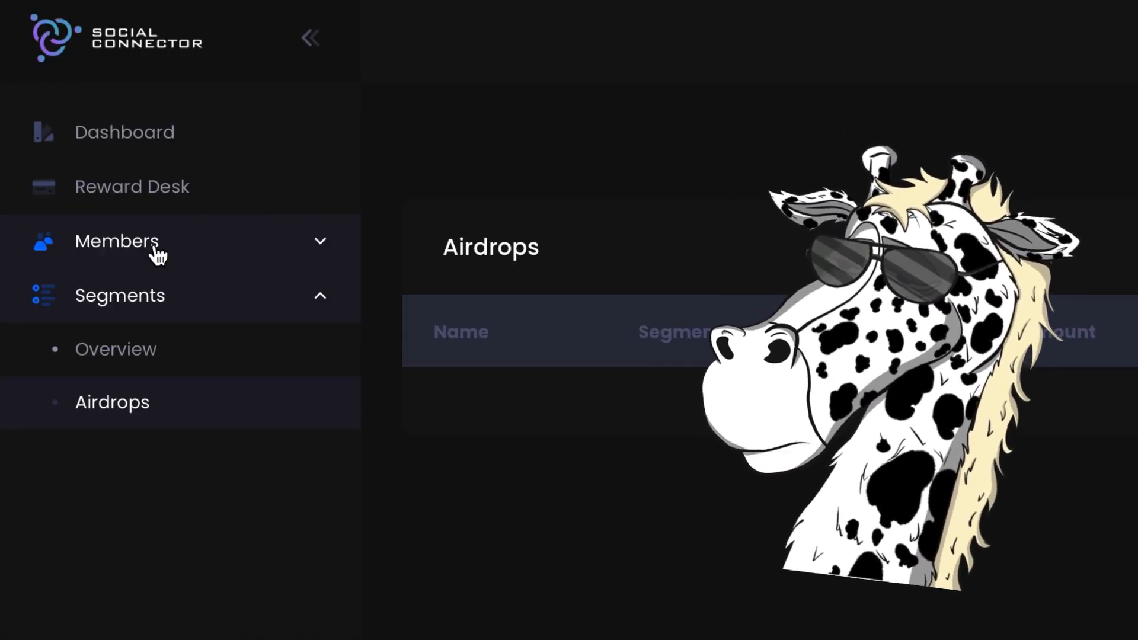
Step: View the members overview and look through the list of members, balances and IDs
click(155, 254)
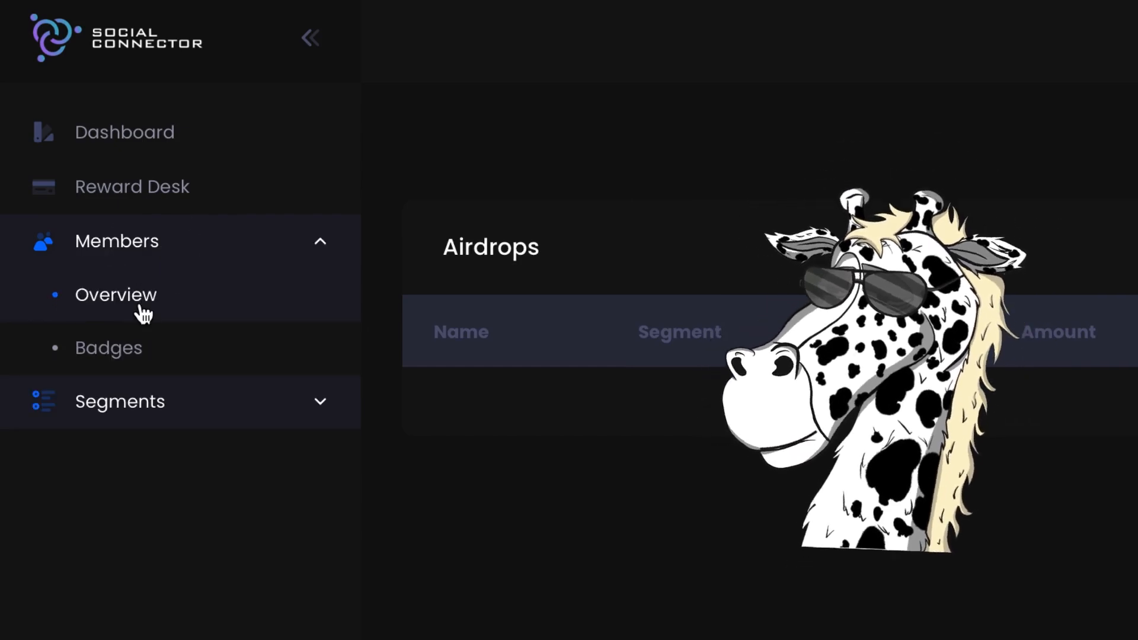
click(144, 314)
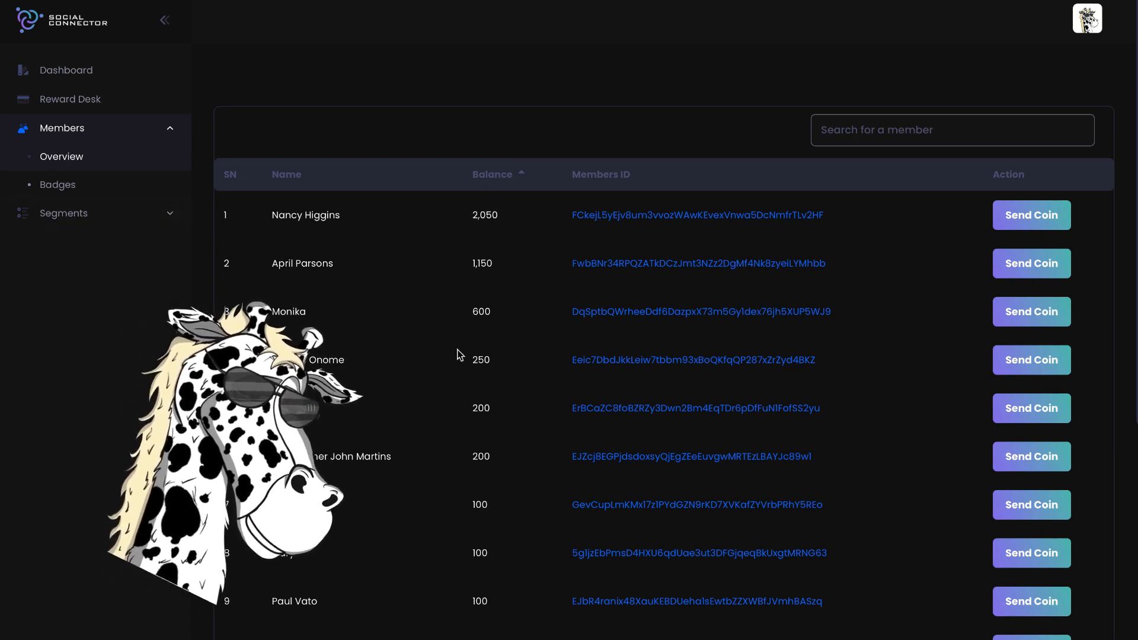
scroll(457, 355, down, 5)
scroll(304, 280, up, 8)
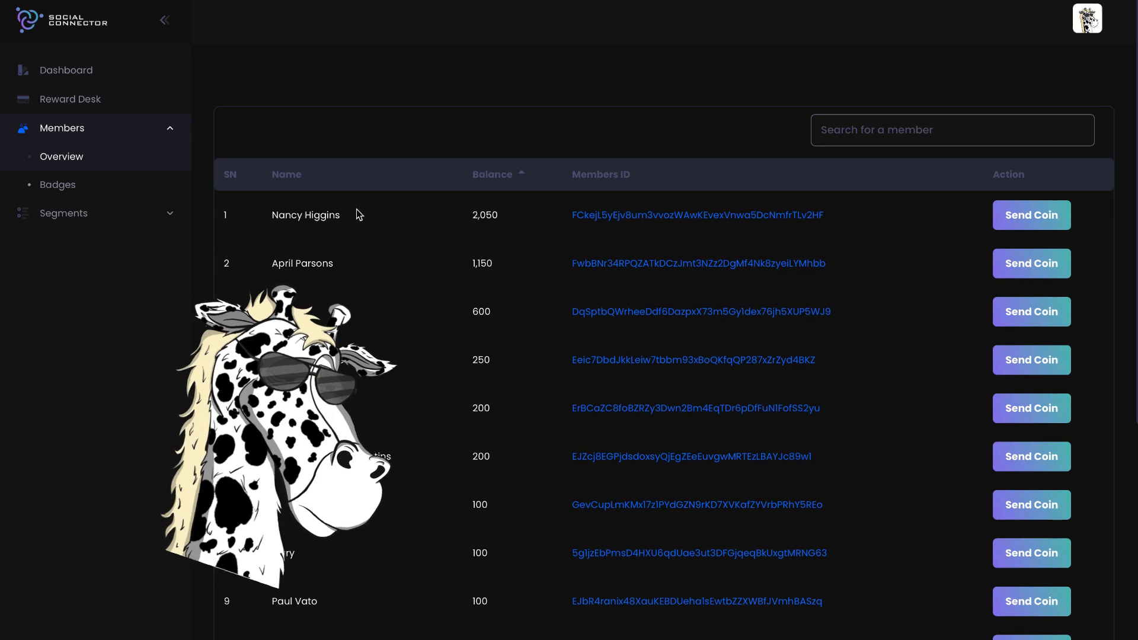
Step: Examine the amount and note fields of the Send Coin form for the first member, and cancel it
click(1049, 216)
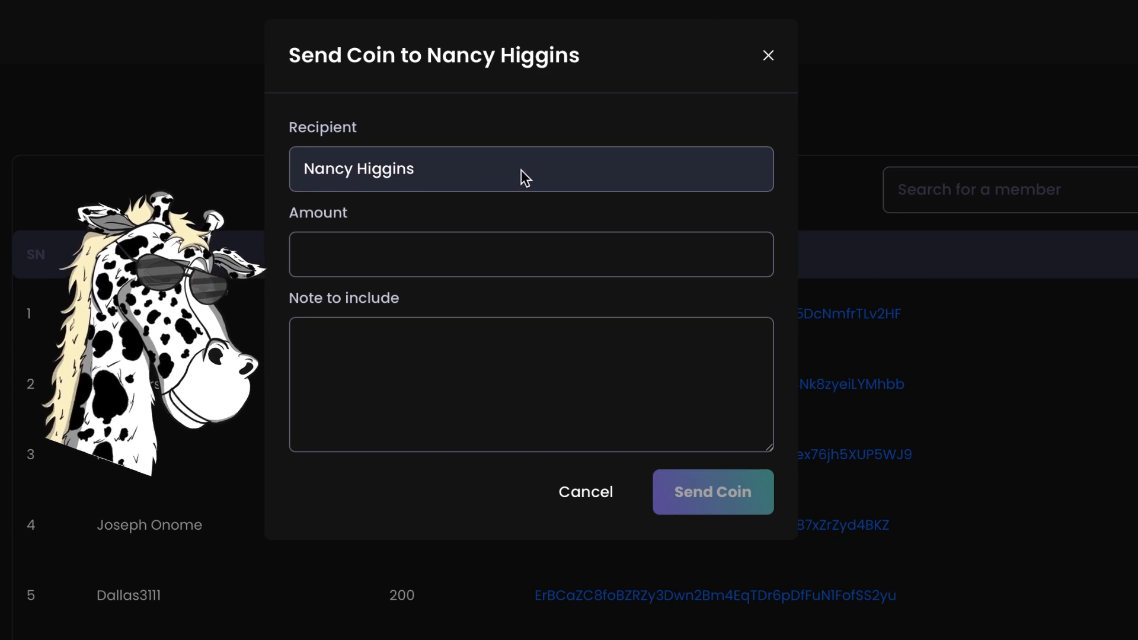
click(340, 245)
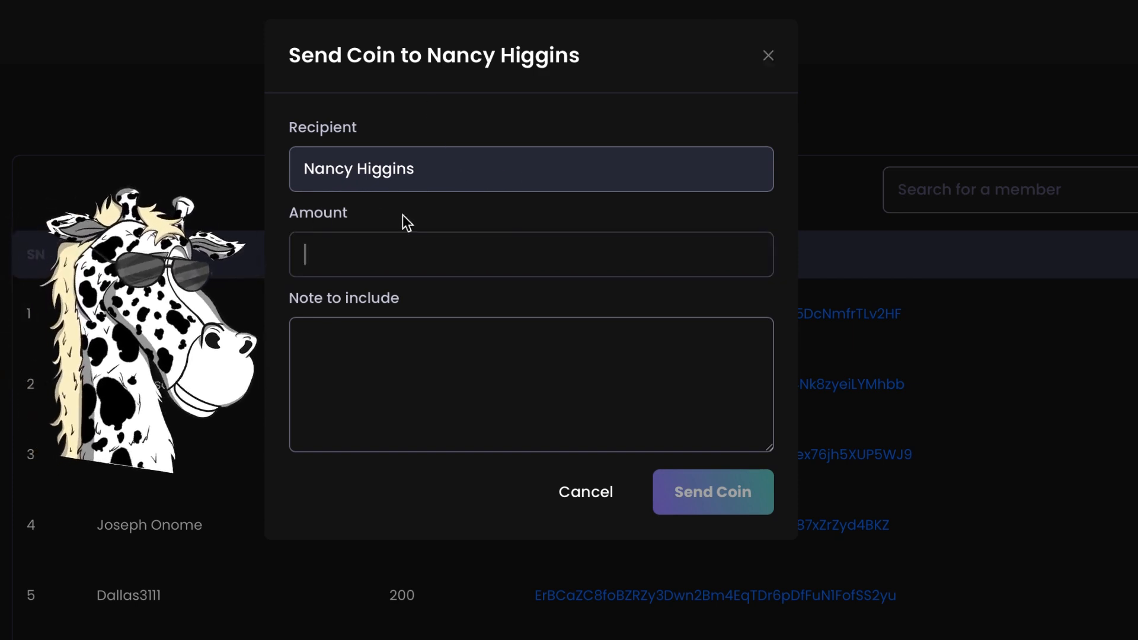
click(325, 418)
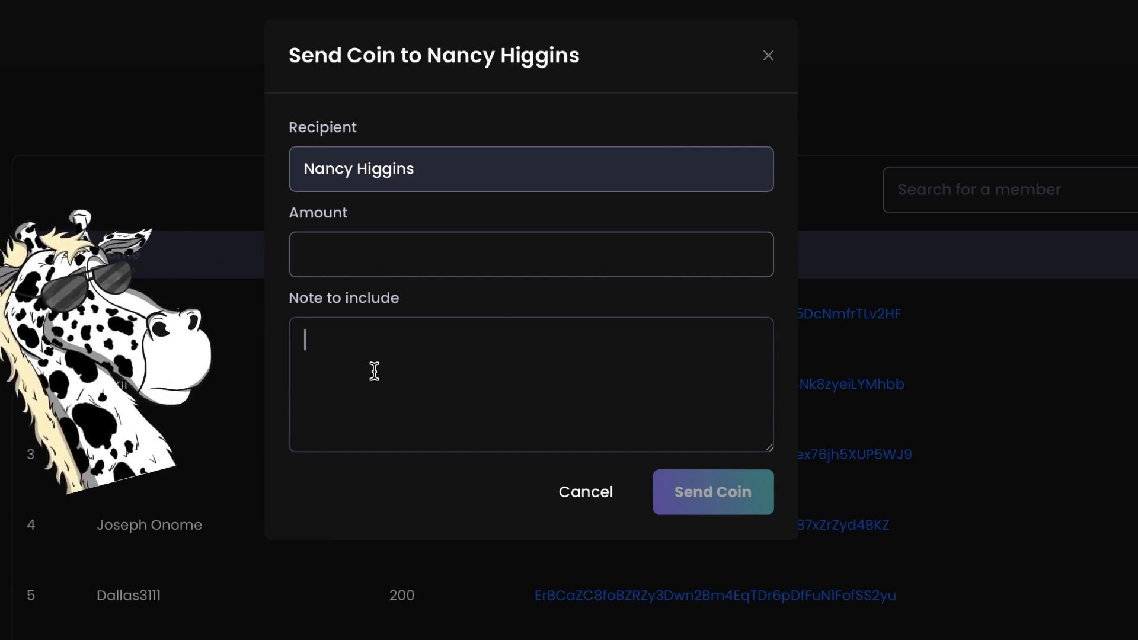
click(590, 505)
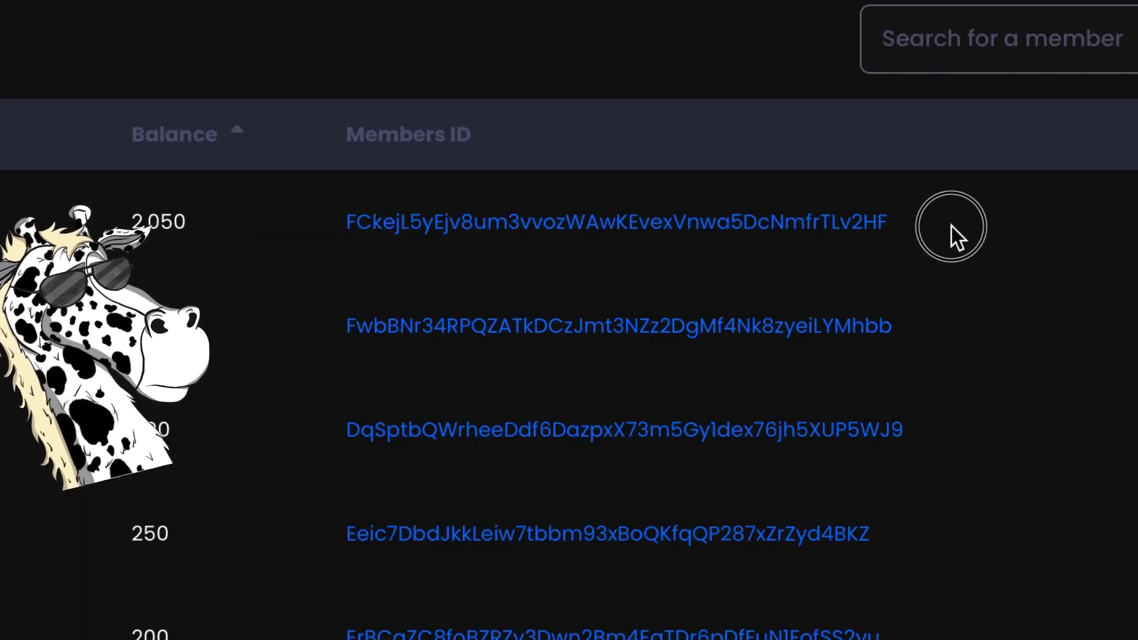
Step: Highlight the first member's ID in the members list to point it out, and clear the selection
drag(946, 316, 646, 329)
drag(511, 246, 350, 223)
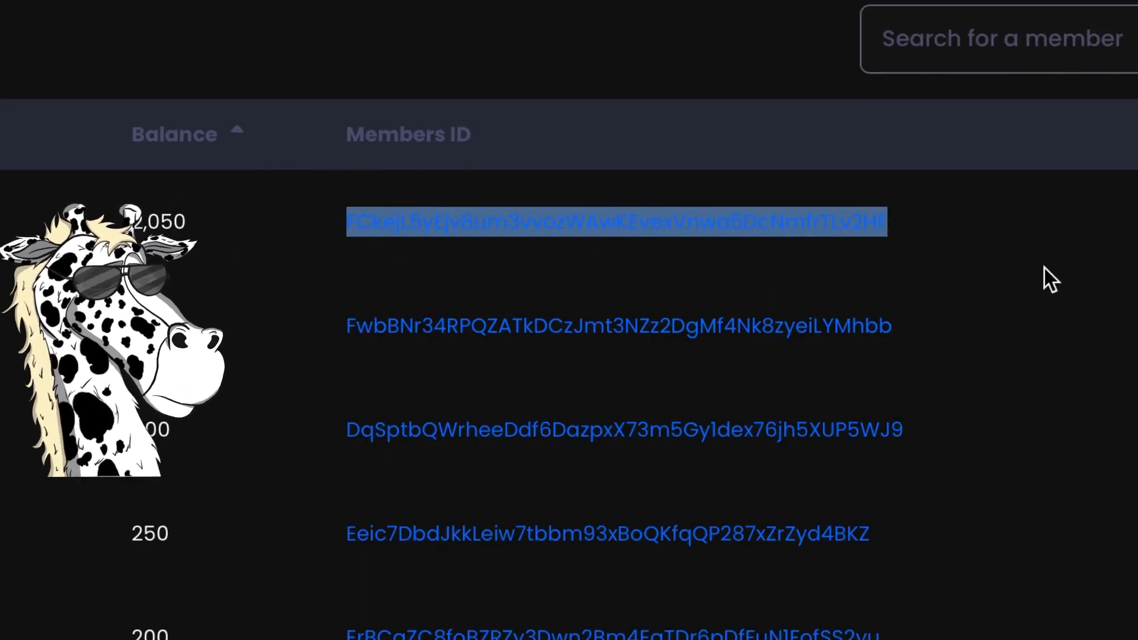
click(1001, 243)
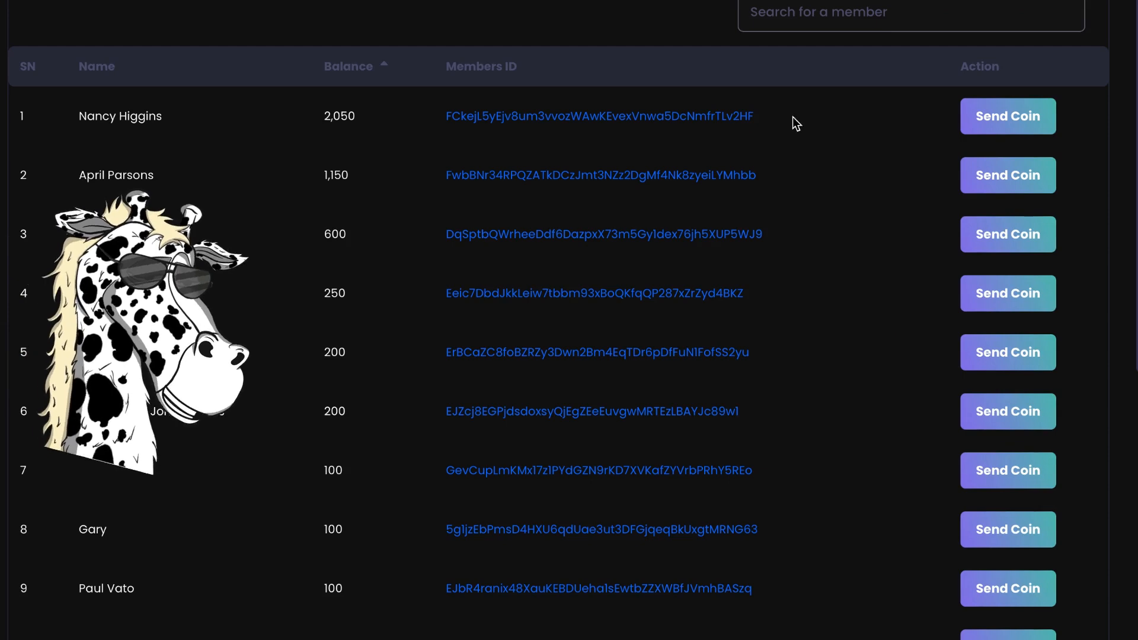
drag(750, 121, 436, 123)
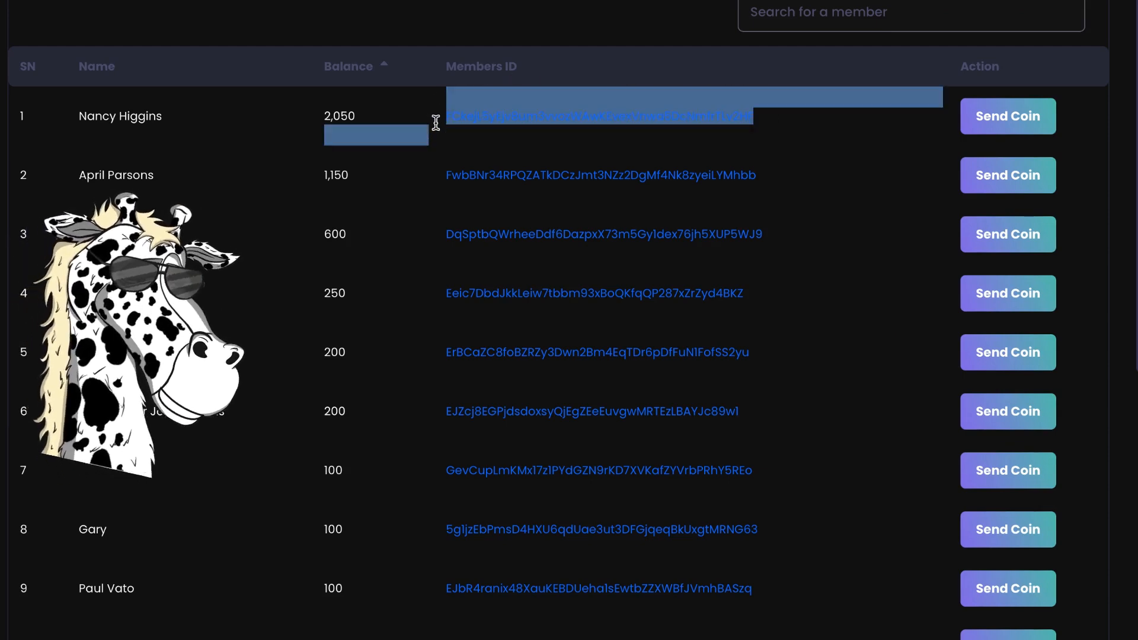
click(456, 138)
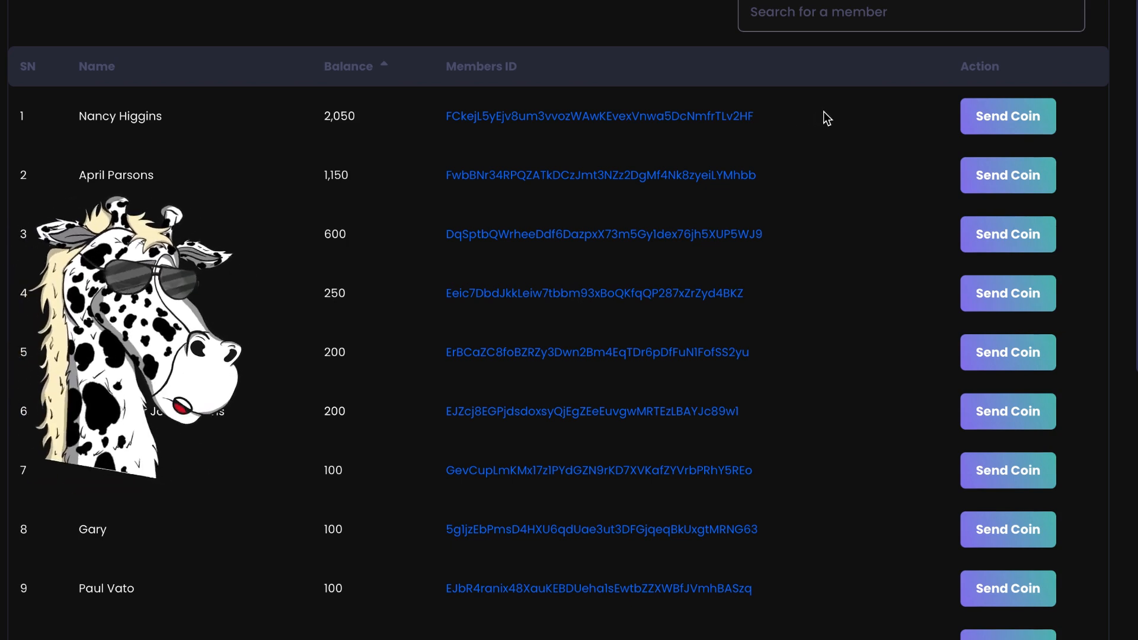
double_click(608, 104)
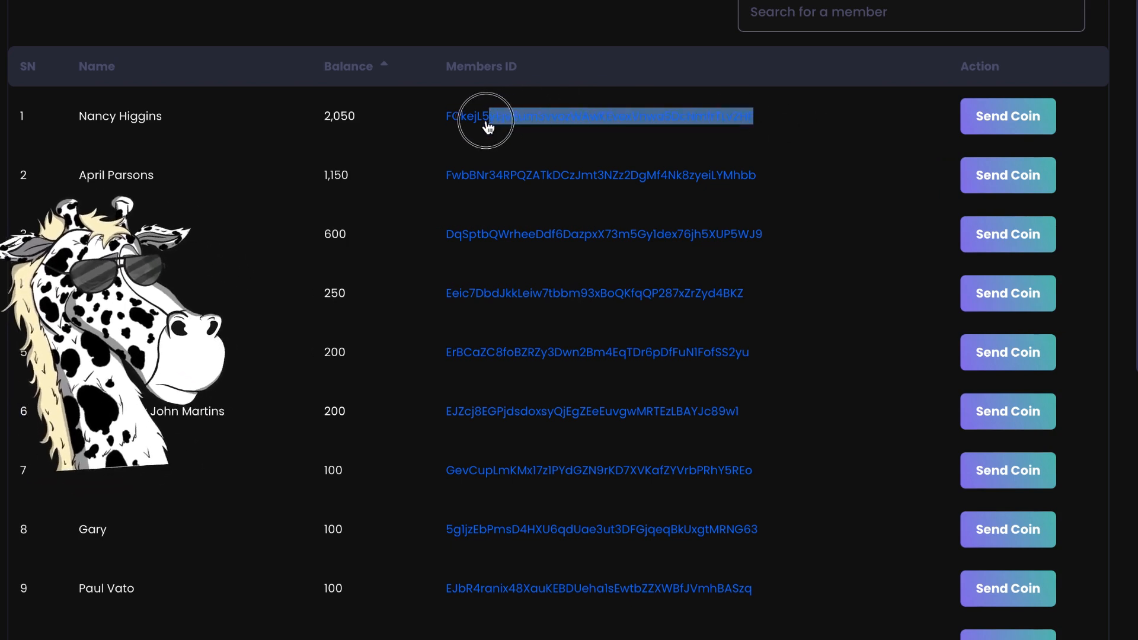
click(832, 130)
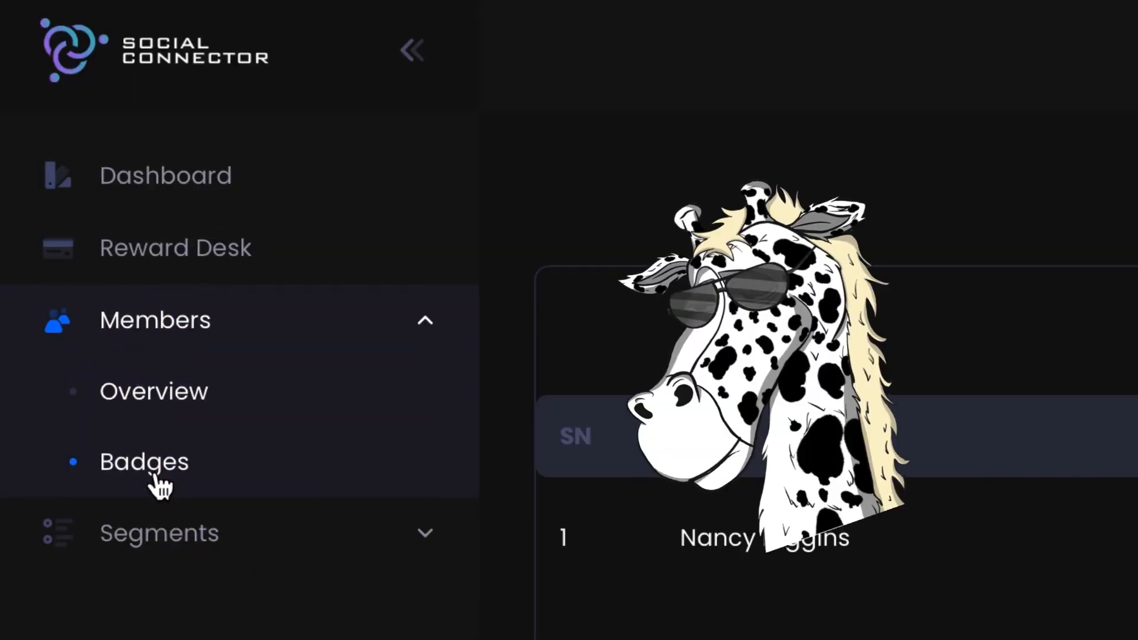
Step: Open the members' Badges page, and review the Social Connector action events available in Zapier
click(156, 474)
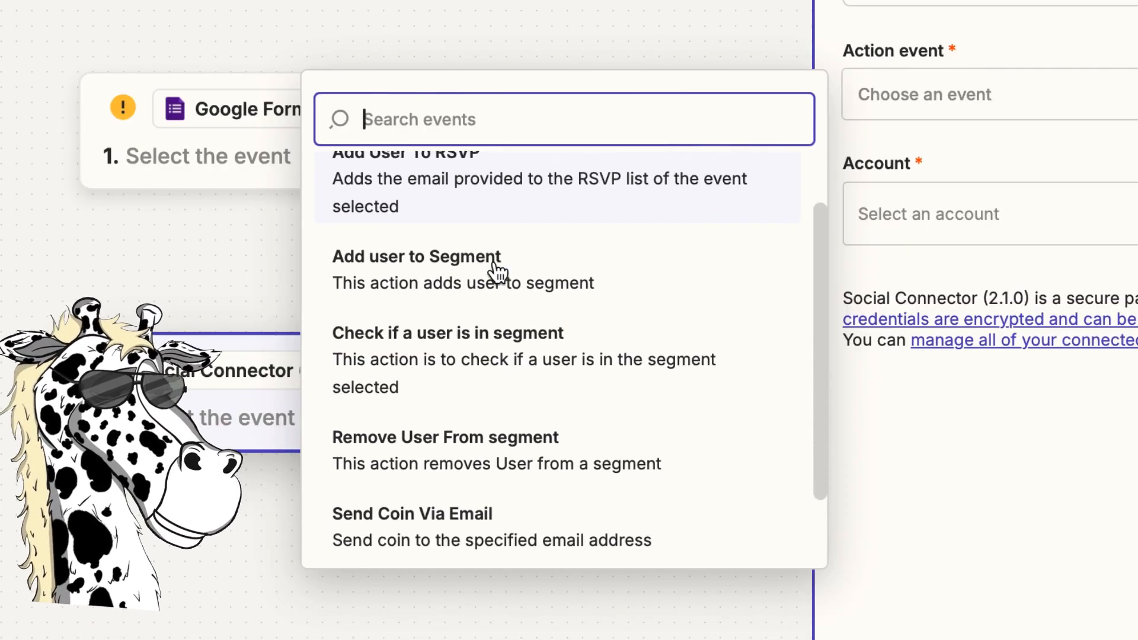
scroll(497, 272, down, 2)
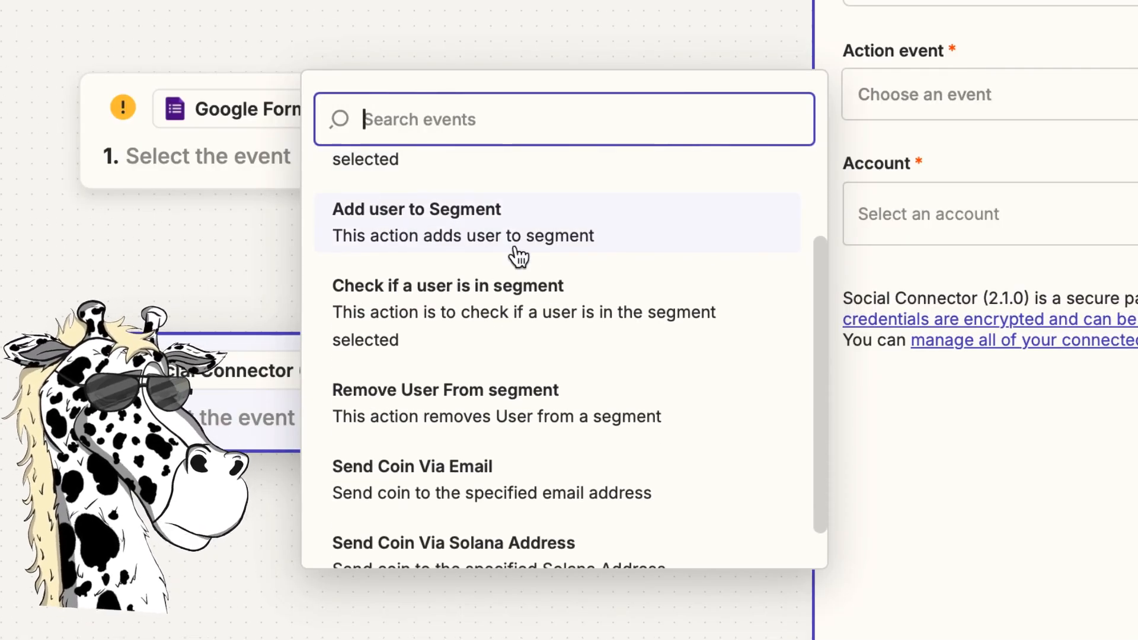
scroll(452, 302, down, 1)
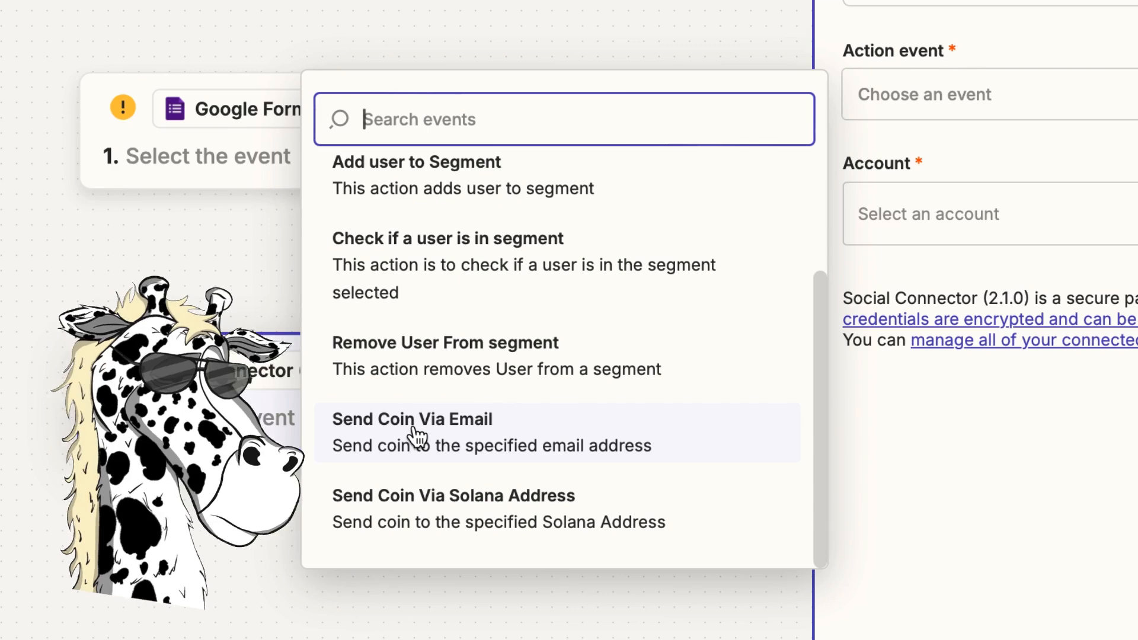
key(Escape)
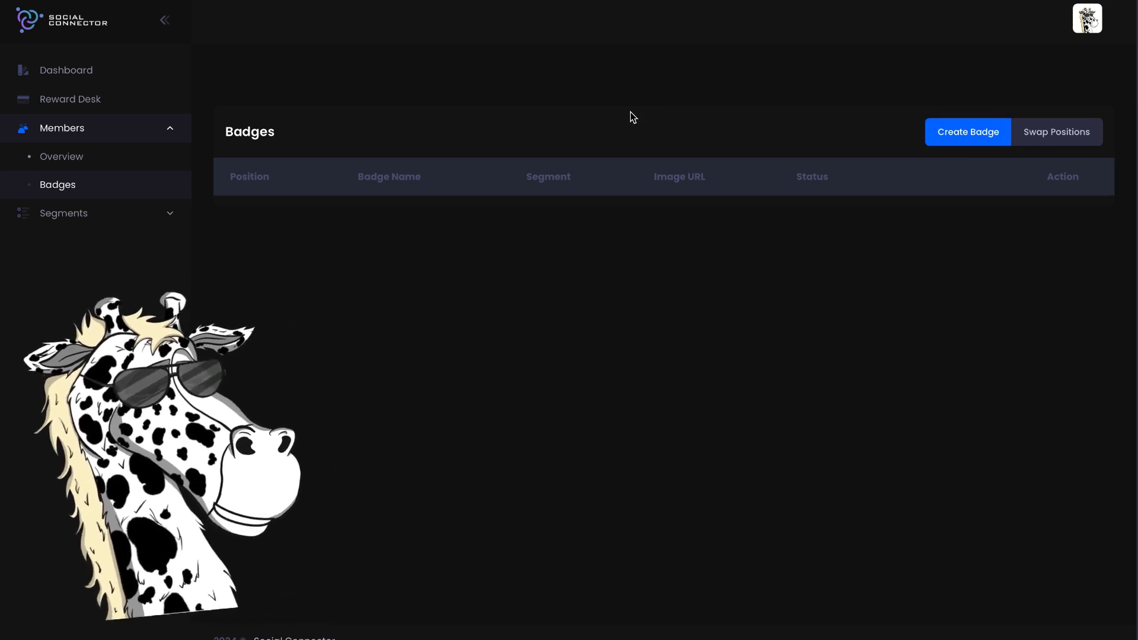
Step: Start a badge named "name" with the testing segment as its requirement, and choose a status
click(970, 146)
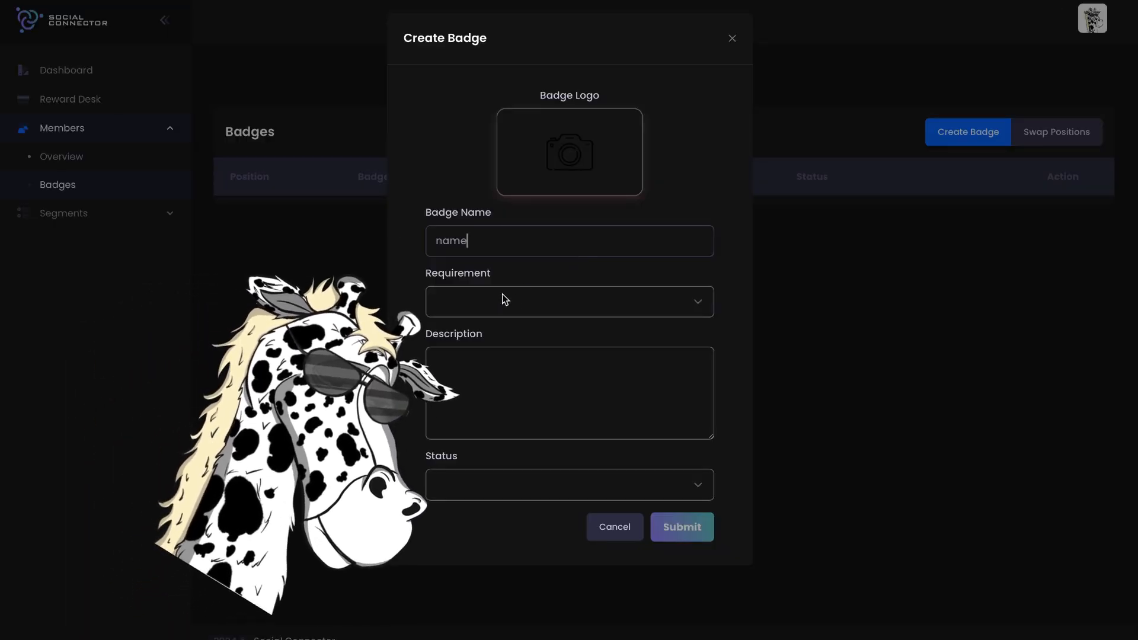
click(586, 300)
click(468, 298)
click(452, 294)
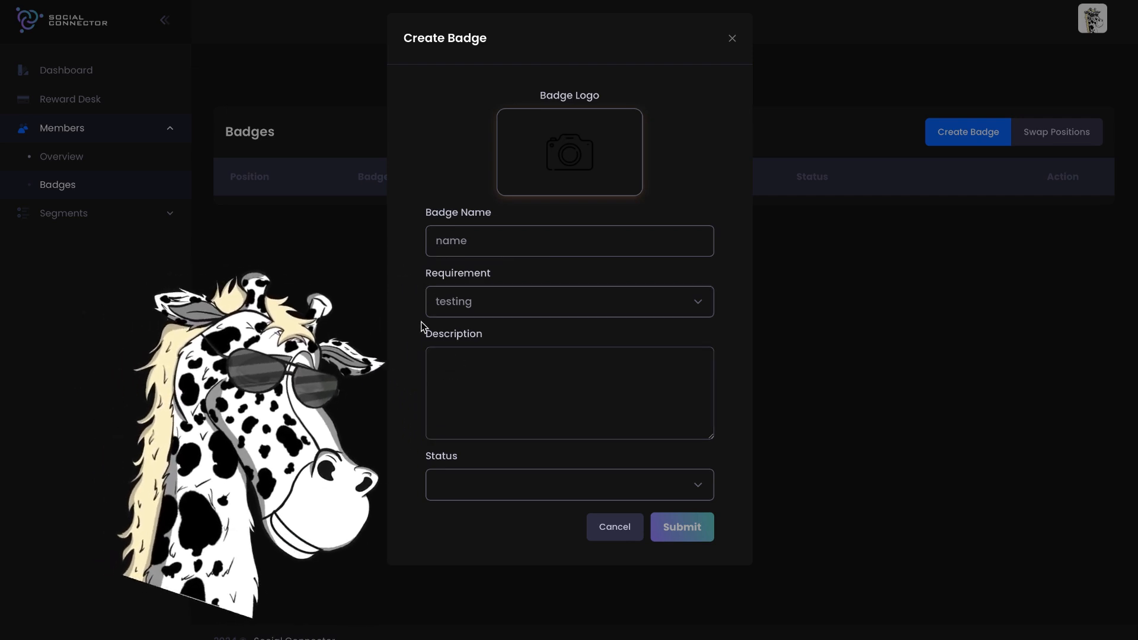
click(459, 484)
click(459, 479)
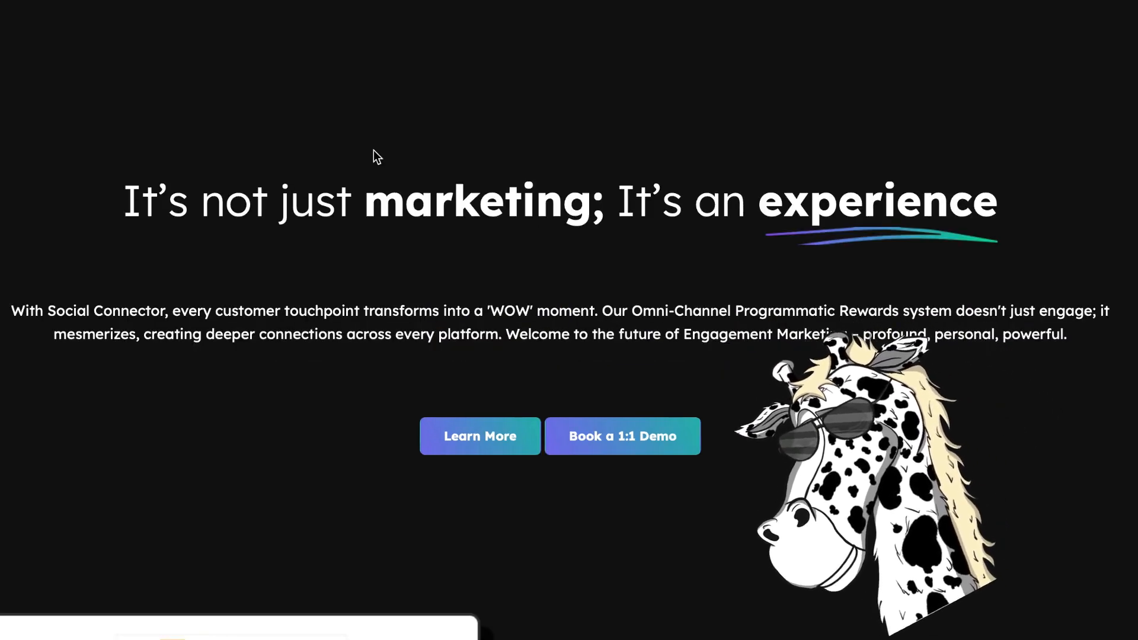
Step: Look through the Social Connector website's feature sections, including AI Powered Marketing Automation and Gamified Leaderboard
scroll(374, 151, down, 8)
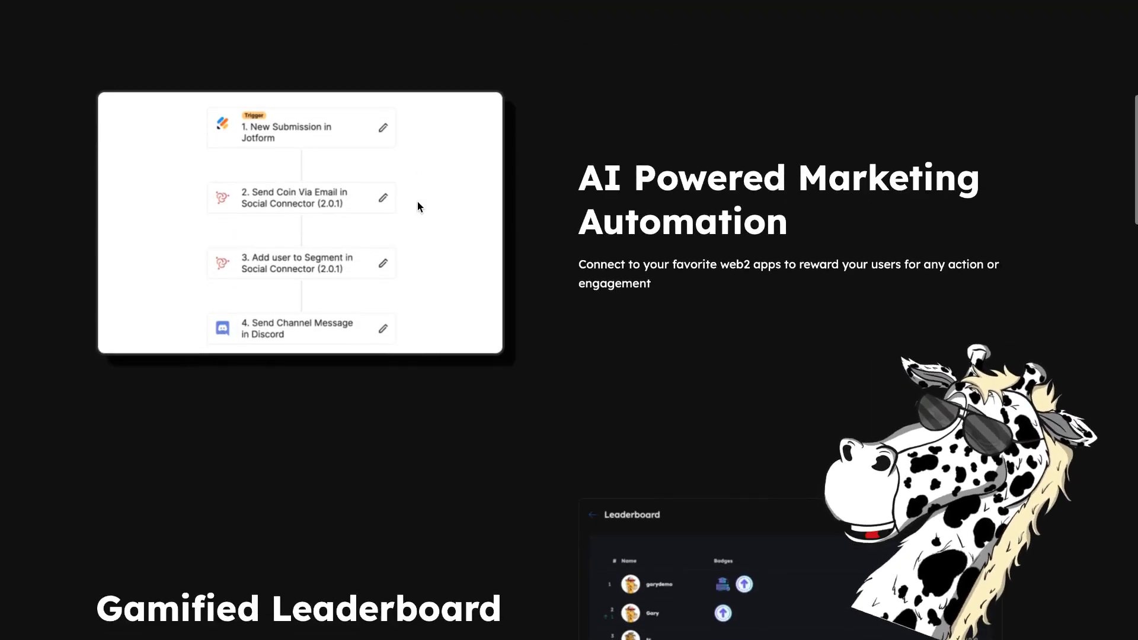
scroll(417, 201, down, 5)
scroll(417, 202, down, 8)
scroll(415, 198, up, 6)
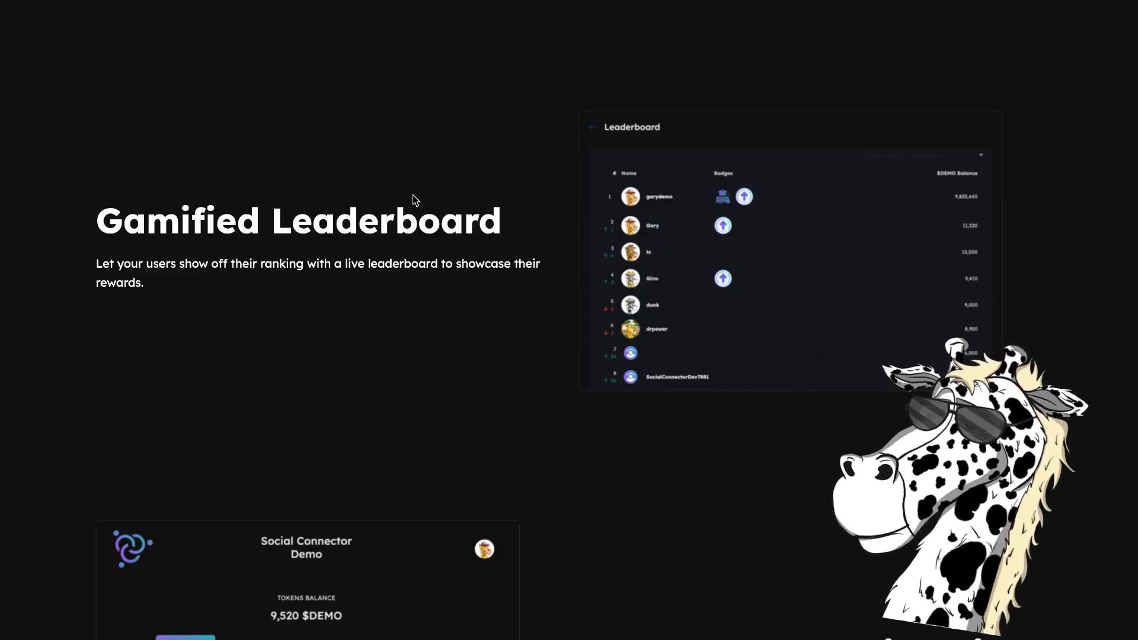